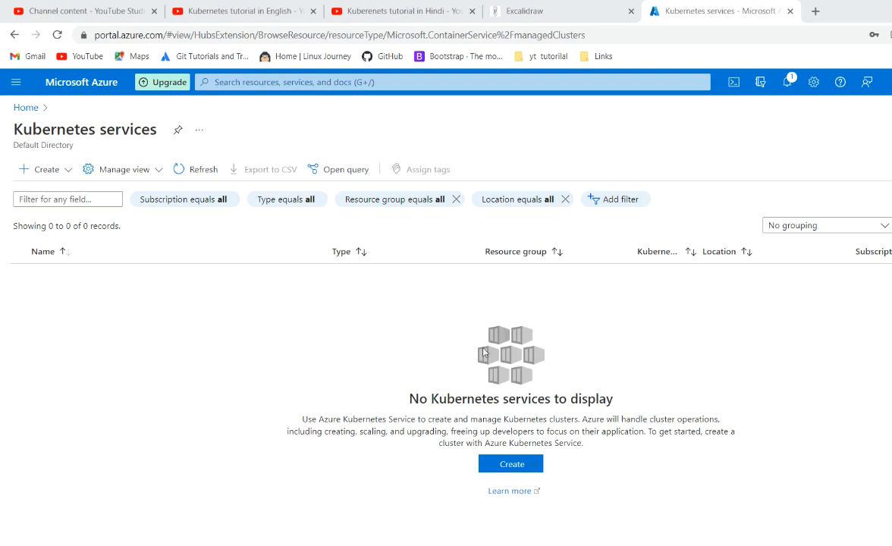
# Start creating a new Kubernetes cluster from the Kubernetes services page.
pyautogui.click(366, 82)
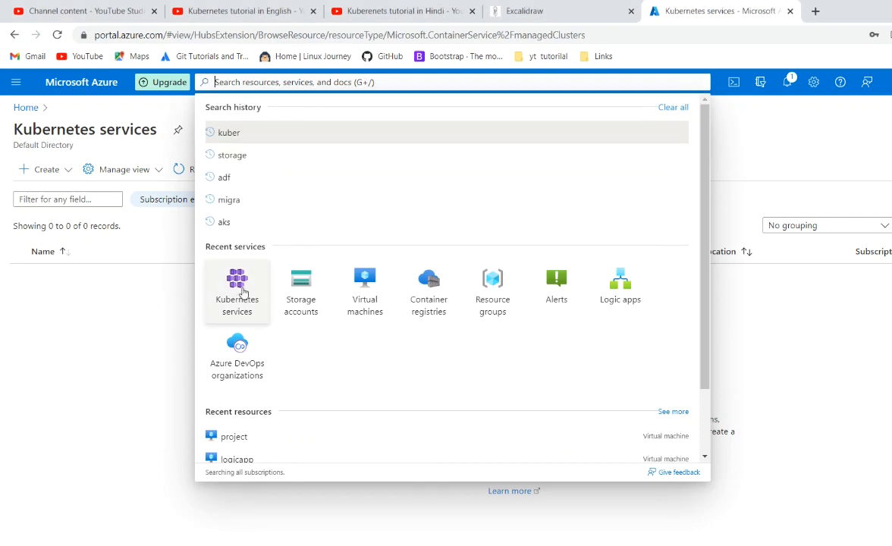
pyautogui.click(117, 299)
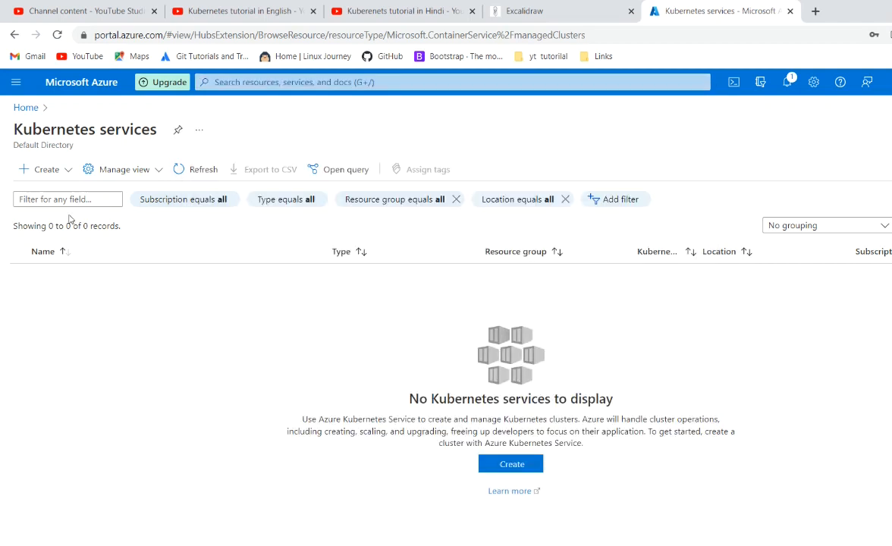
pyautogui.click(44, 173)
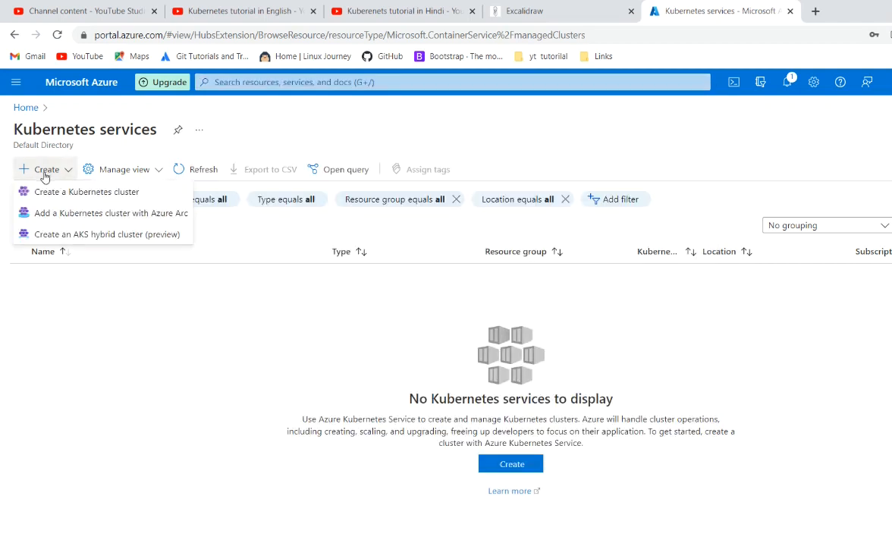
pyautogui.click(101, 195)
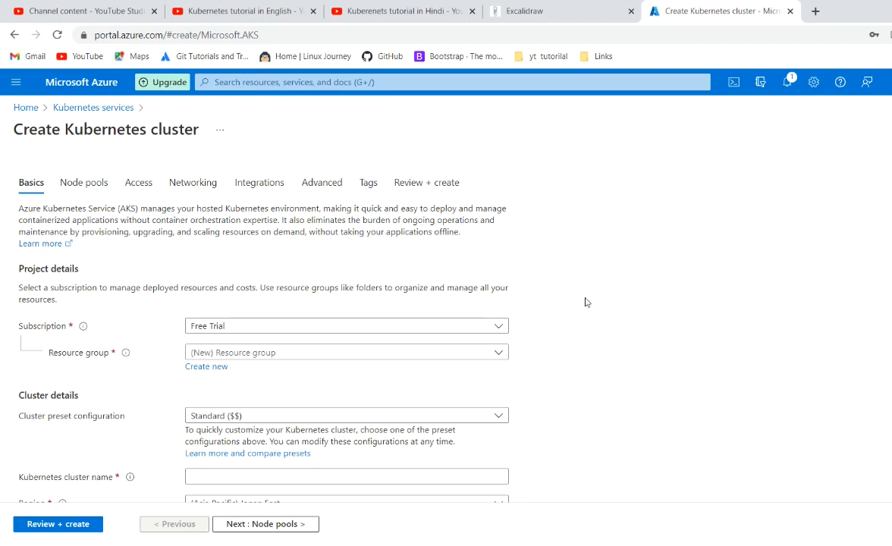
pyautogui.scroll(-1, 584, 302)
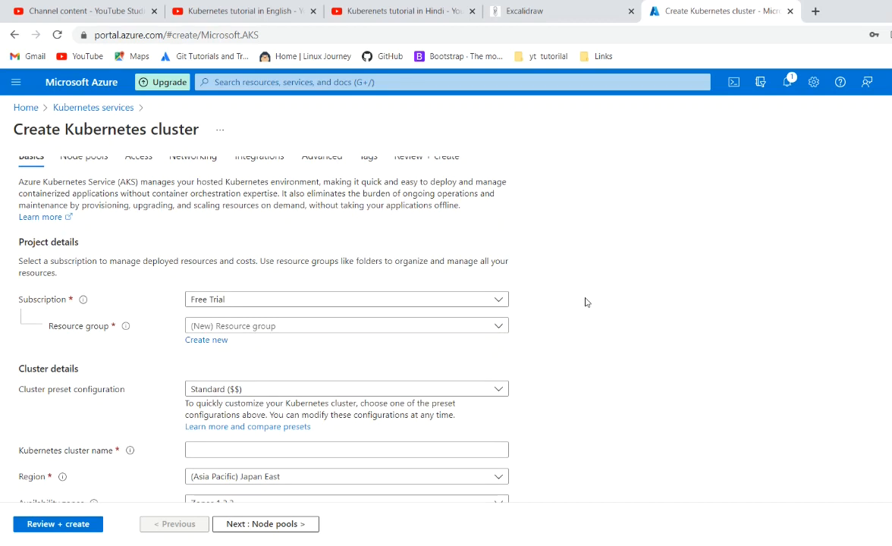
pyautogui.scroll(1, 584, 302)
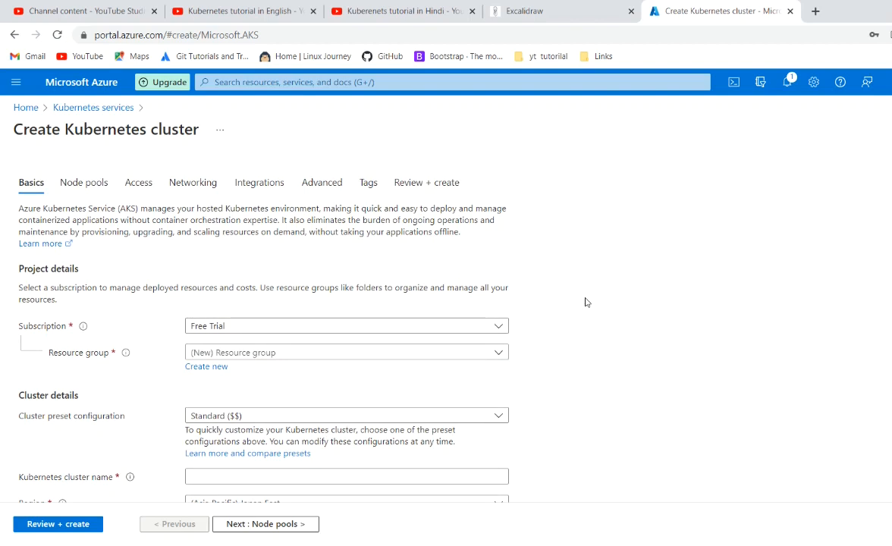
pyautogui.scroll(-1, 584, 302)
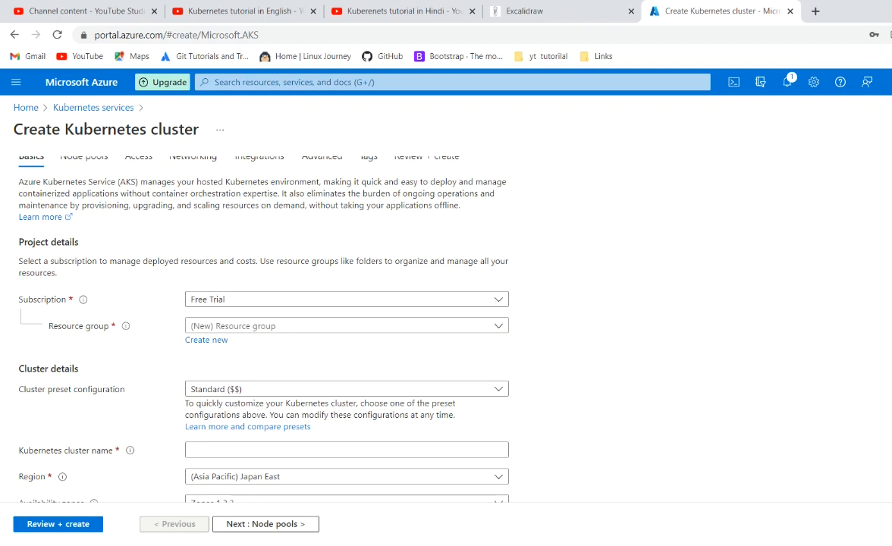
pyautogui.scroll(1, 263, 303)
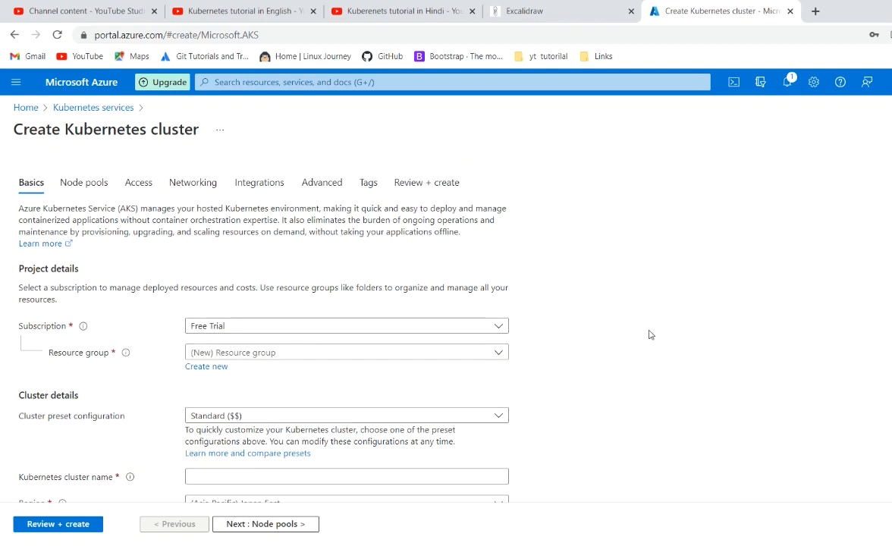
# Create a new resource group named demo_aks for the cluster.
pyautogui.click(204, 368)
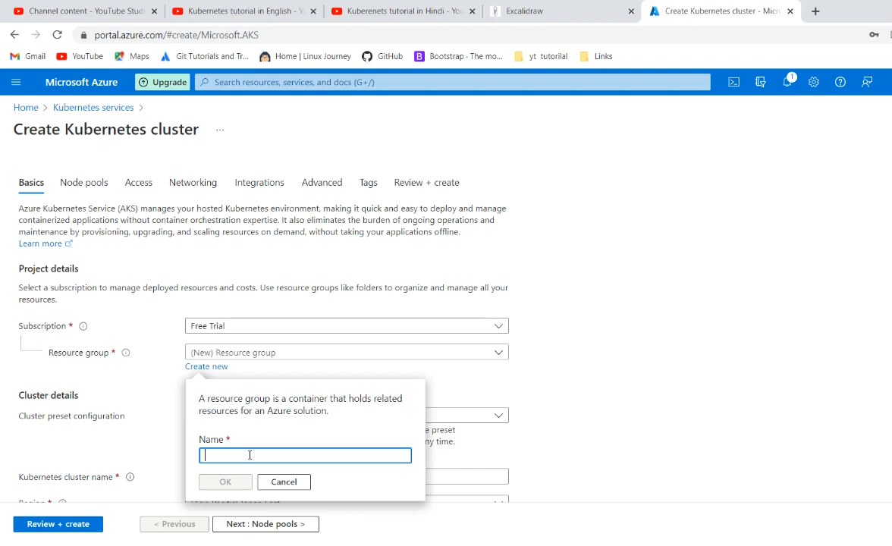
pyautogui.write('de')
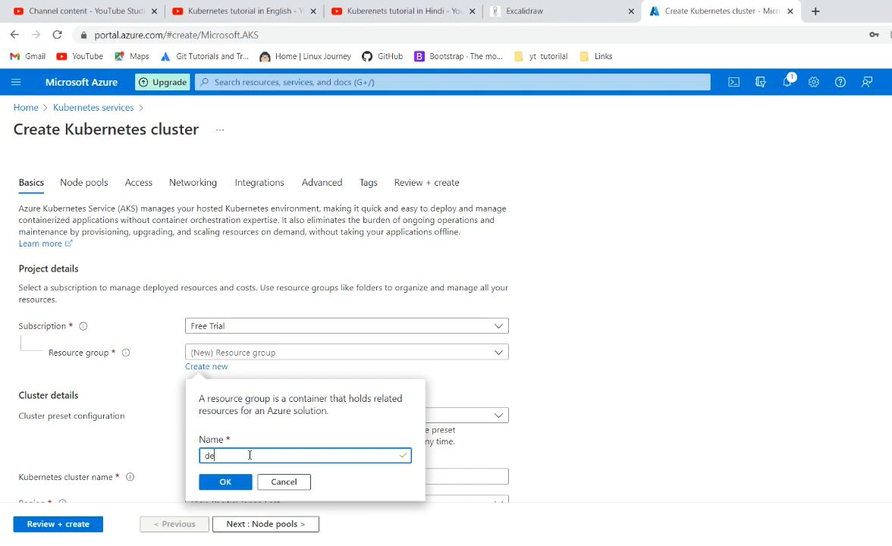
pyautogui.write('m')
pyautogui.press('BackSpace')
pyautogui.write('mmm')
pyautogui.press('BackSpace')
pyautogui.press('BackSpace')
pyautogui.write('o')
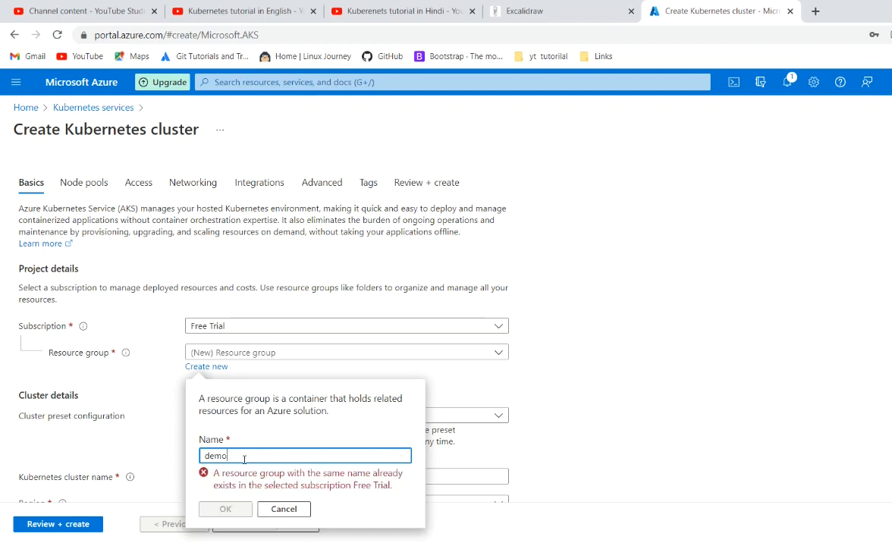
pyautogui.write('_')
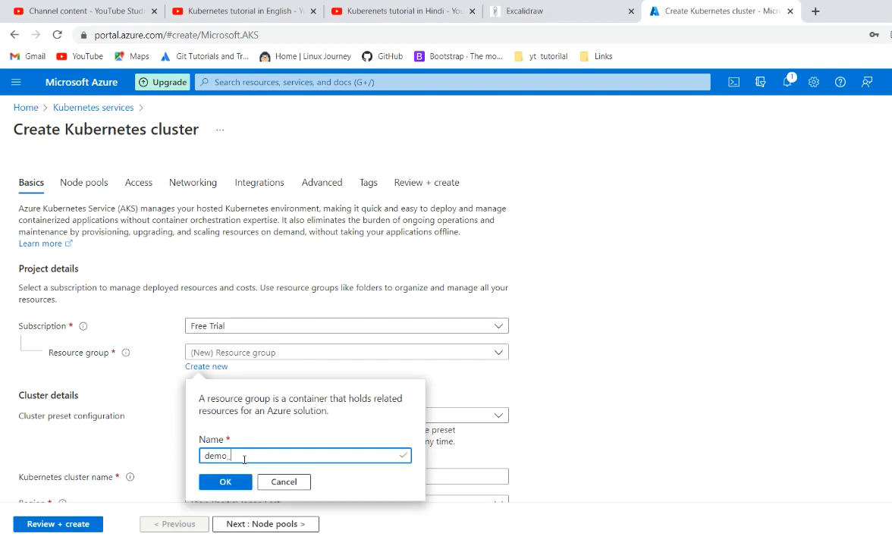
pyautogui.write('aks')
pyautogui.click(226, 483)
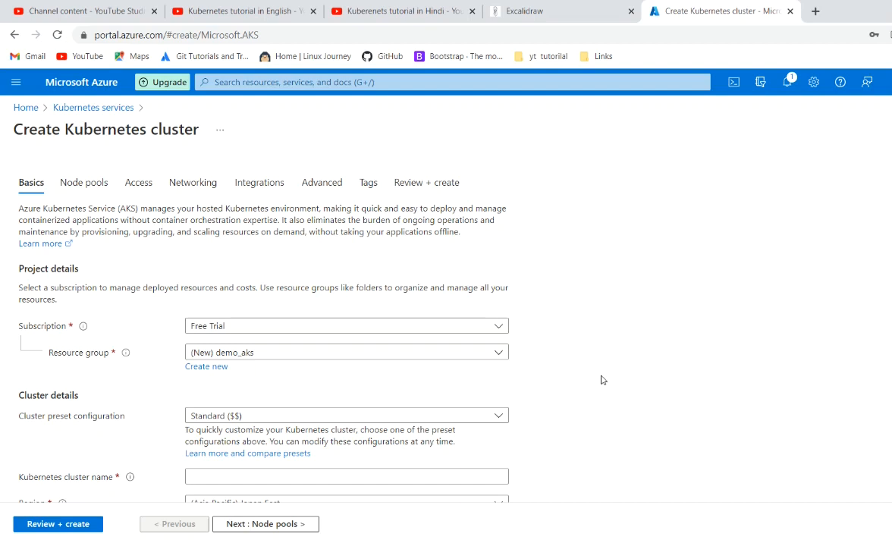
# Name the Kubernetes cluster demo in the cluster details.
pyautogui.scroll(-2, 601, 379)
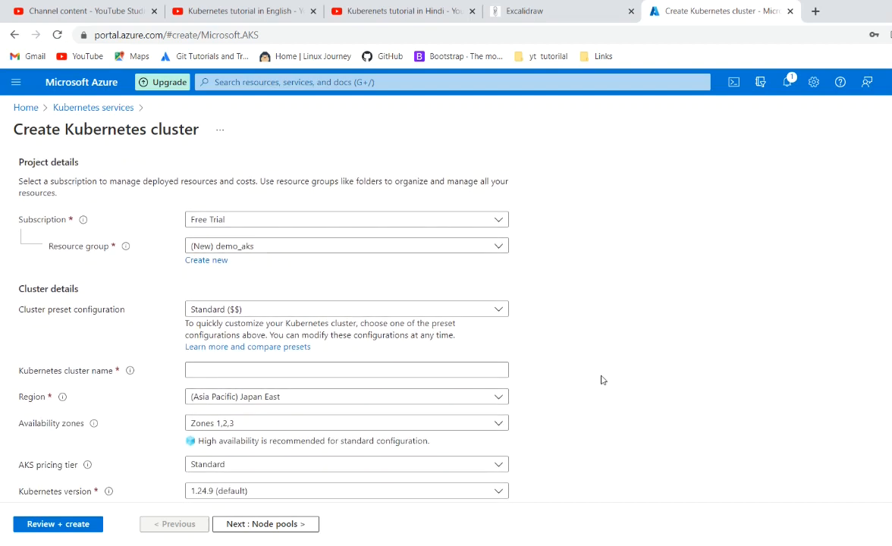
pyautogui.scroll(-1, 602, 379)
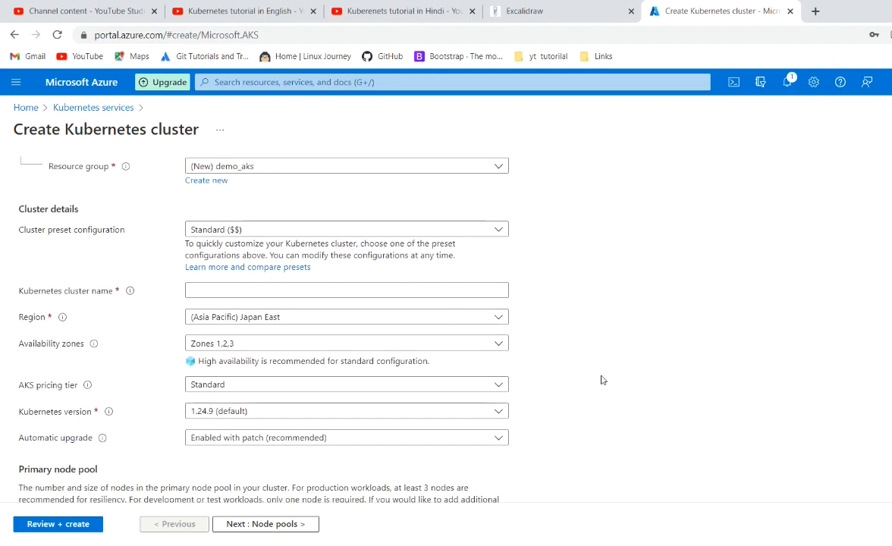
pyautogui.click(338, 291)
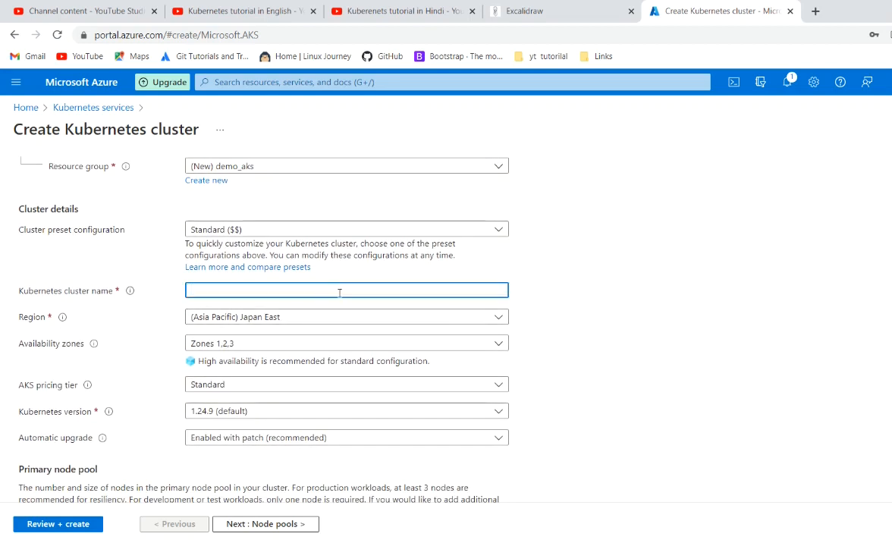
pyautogui.write('demo')
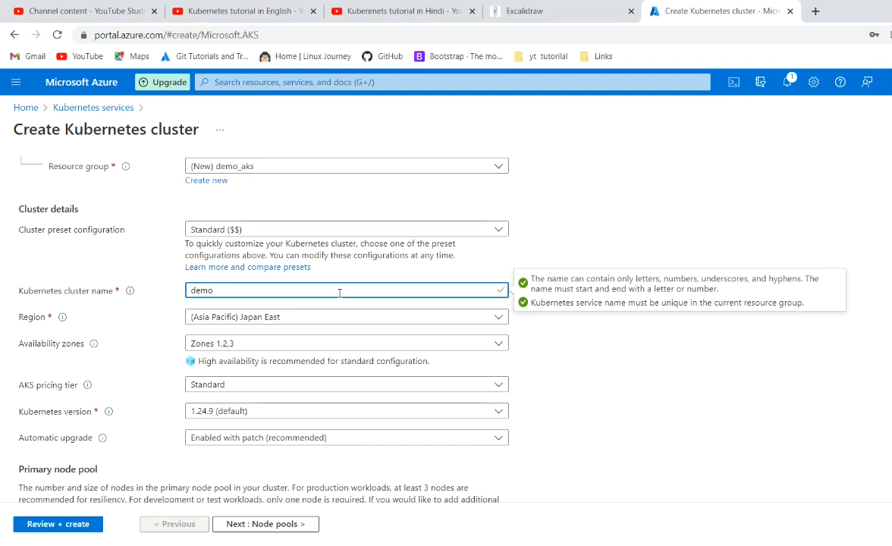
pyautogui.click(539, 328)
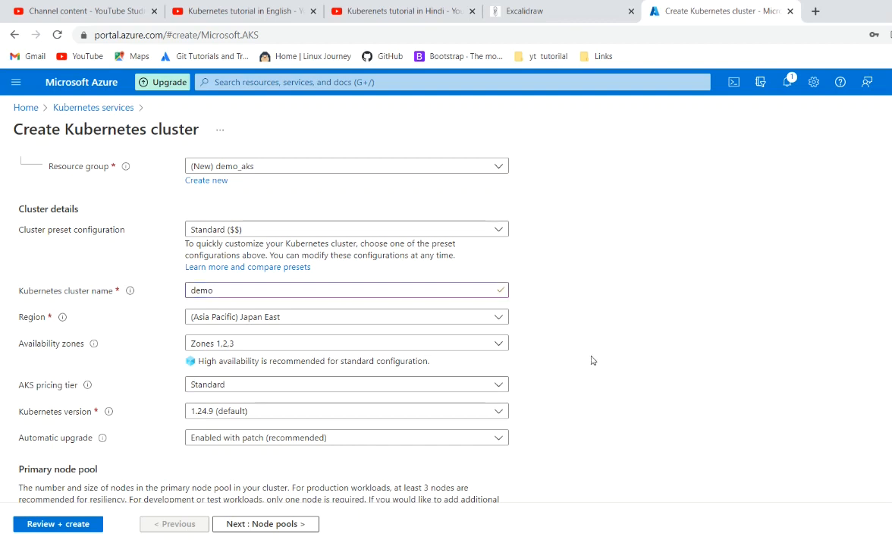
# Set the cluster's region to (Canada) Canada Central and restrict its availability zones to Zones 1 and 2.
pyautogui.click(317, 315)
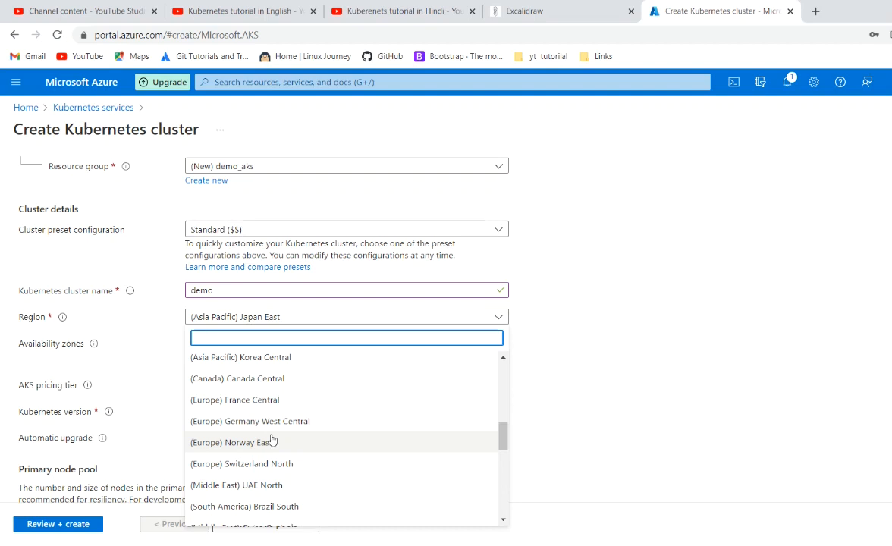
pyautogui.click(320, 381)
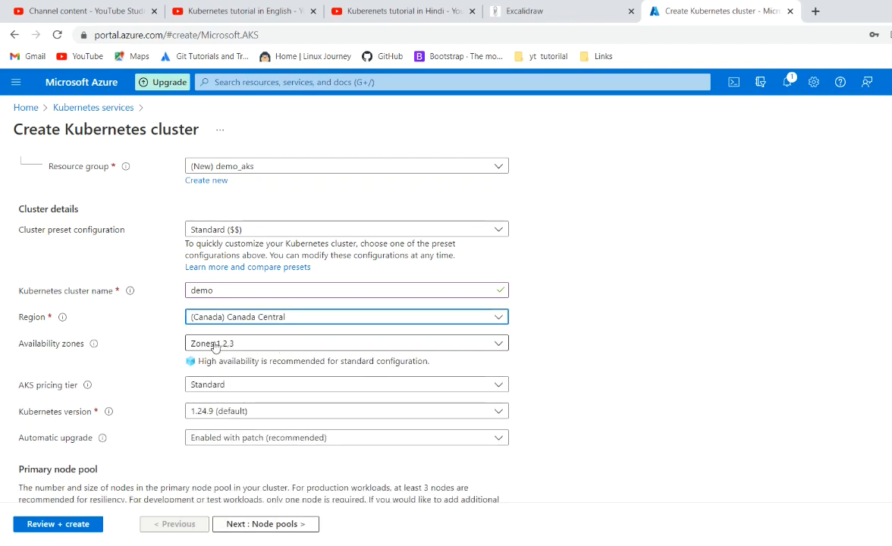
pyautogui.click(200, 345)
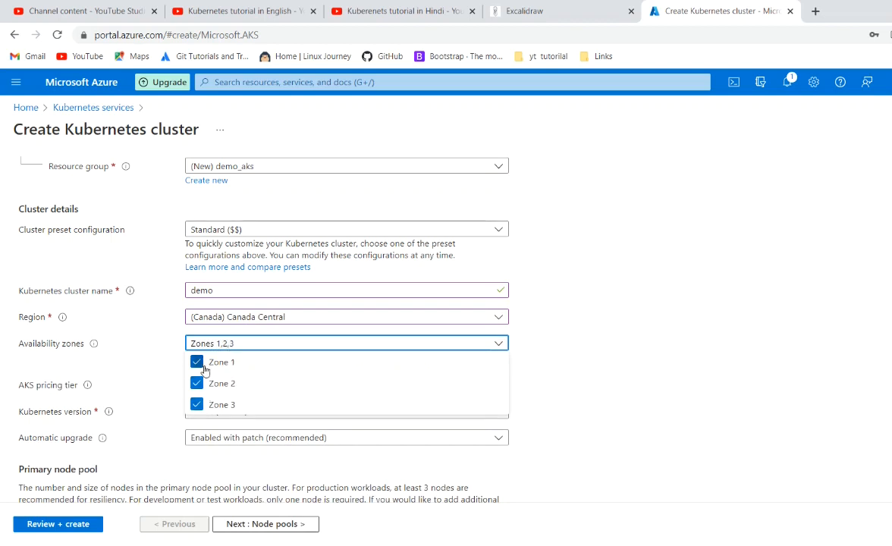
pyautogui.click(200, 407)
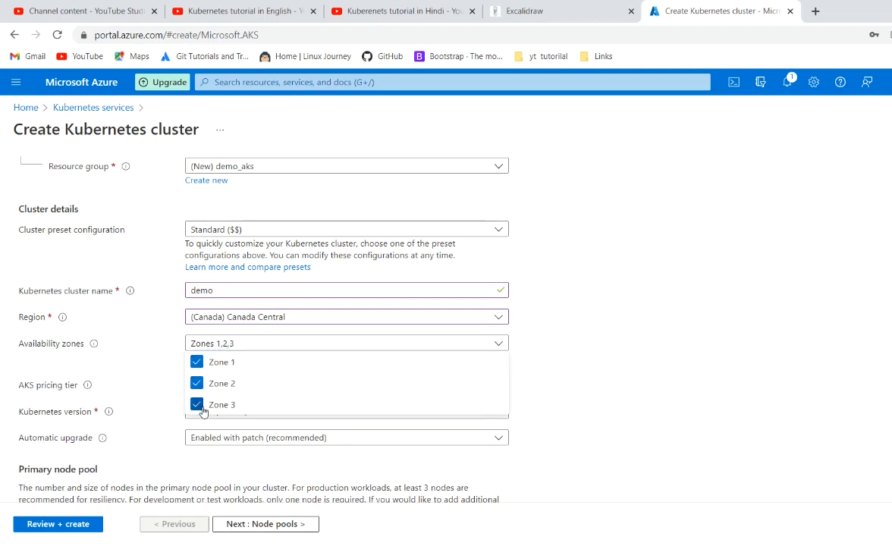
pyautogui.click(141, 345)
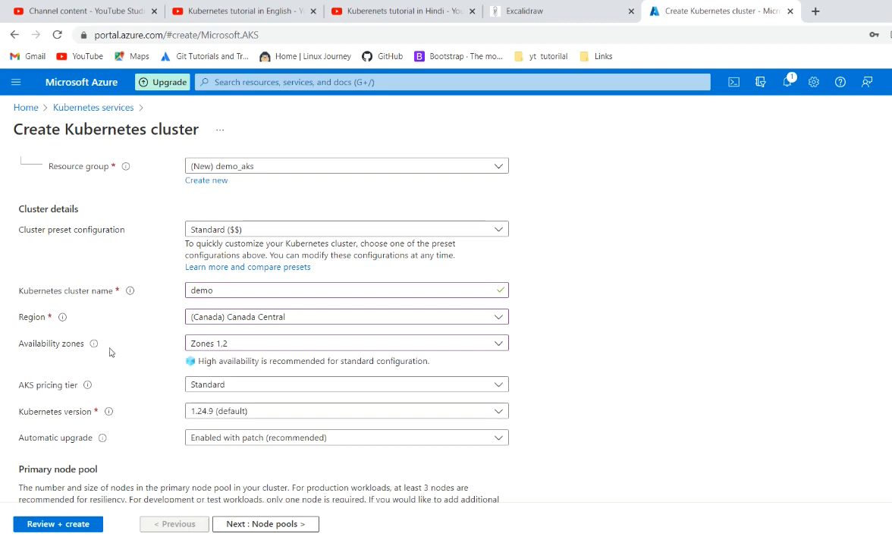
pyautogui.moveTo(94, 348)
# Examine the available AKS pricing tiers and automatic upgrade options without changing either setting.
pyautogui.scroll(-1, 243, 304)
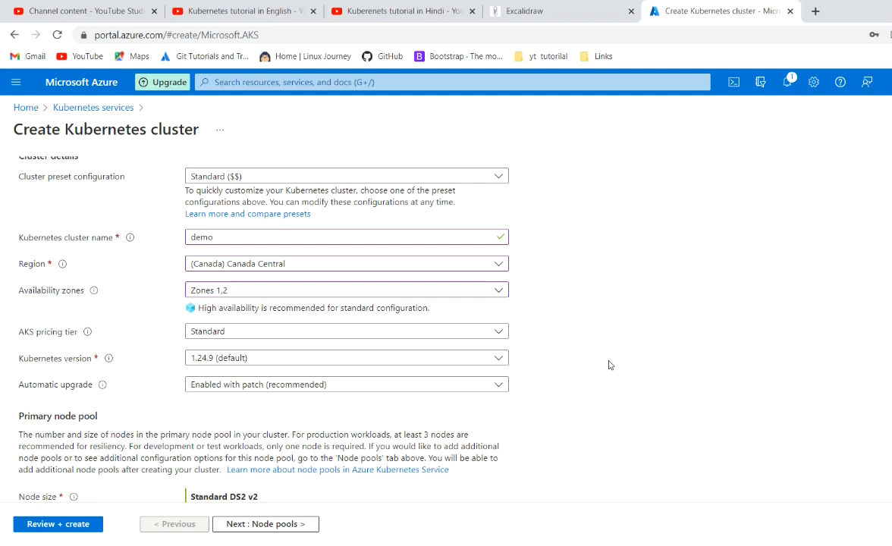
pyautogui.scroll(-1, 664, 326)
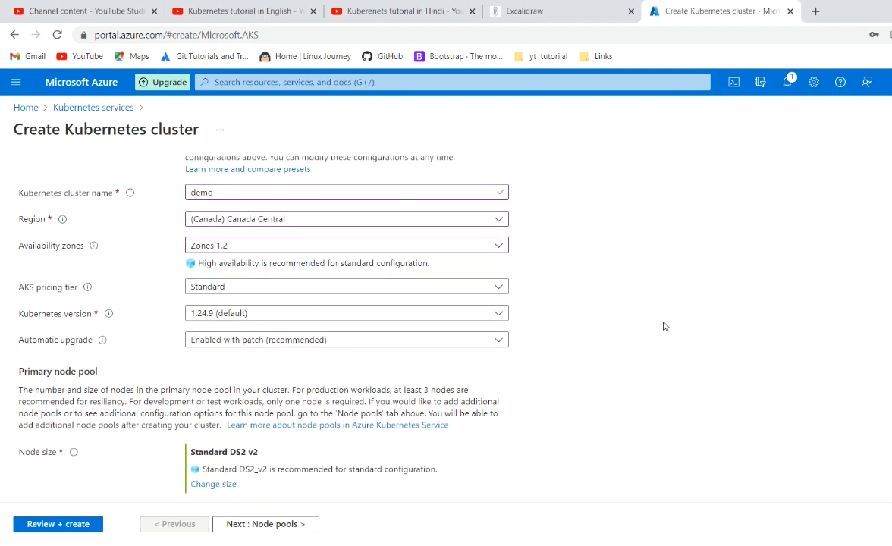
pyautogui.click(463, 291)
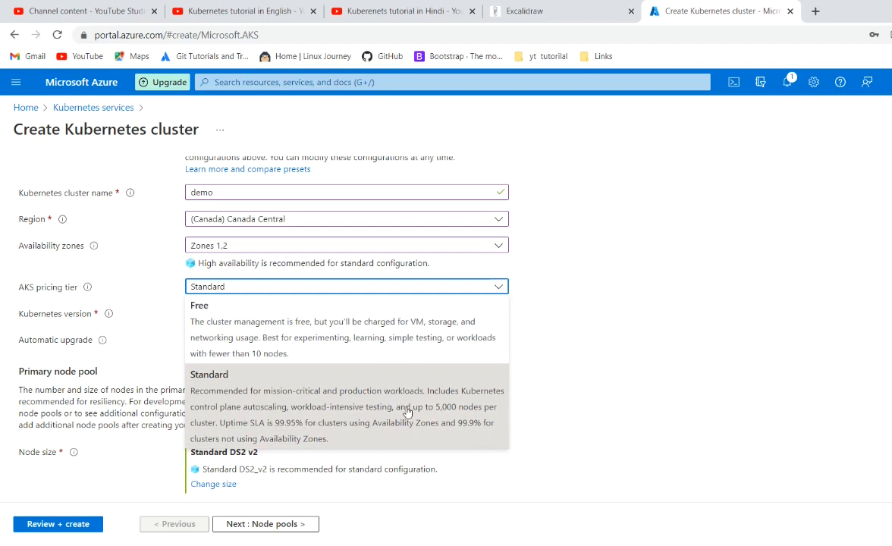
pyautogui.click(608, 341)
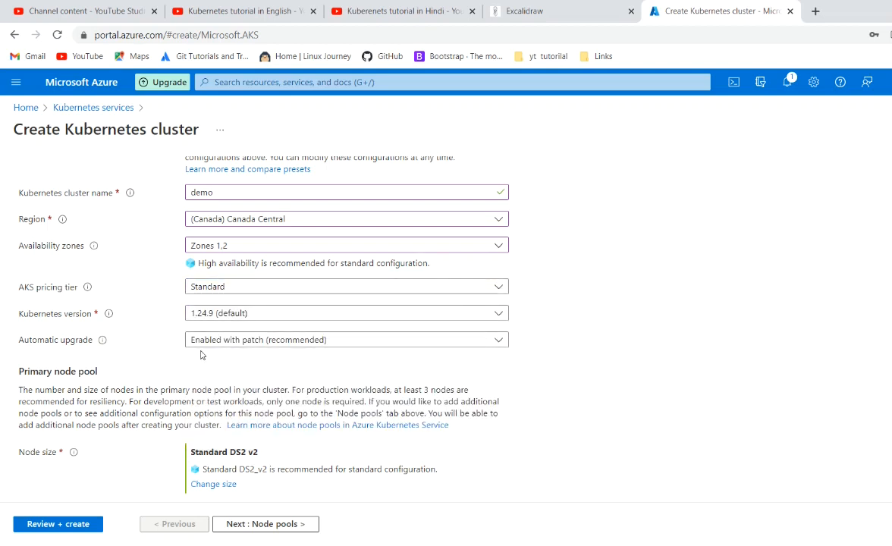
pyautogui.click(265, 350)
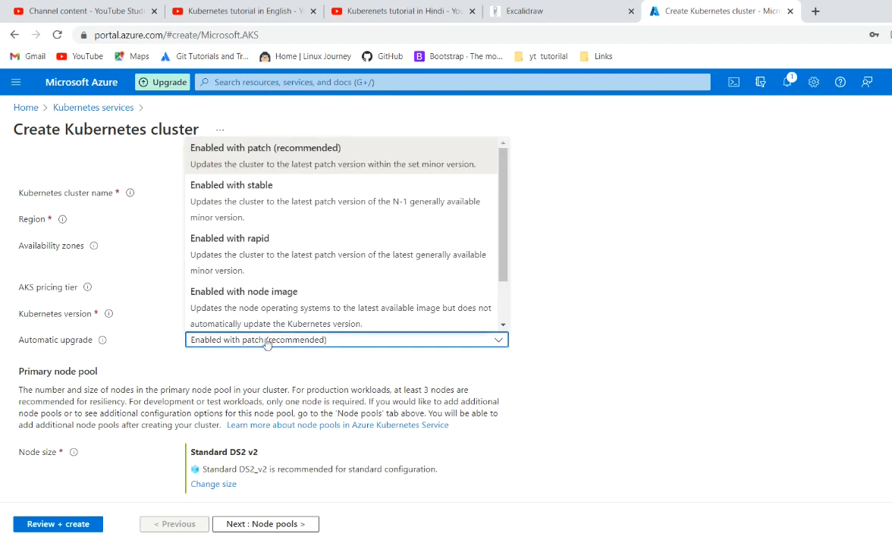
pyautogui.click(562, 367)
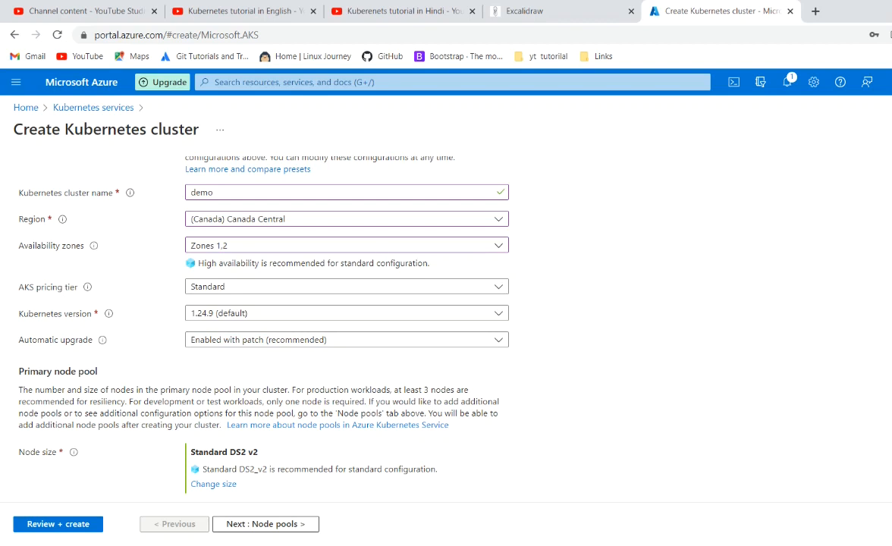
# Change the primary node pool's node size to the B2ms VM size.
pyautogui.scroll(-1, 745, 354)
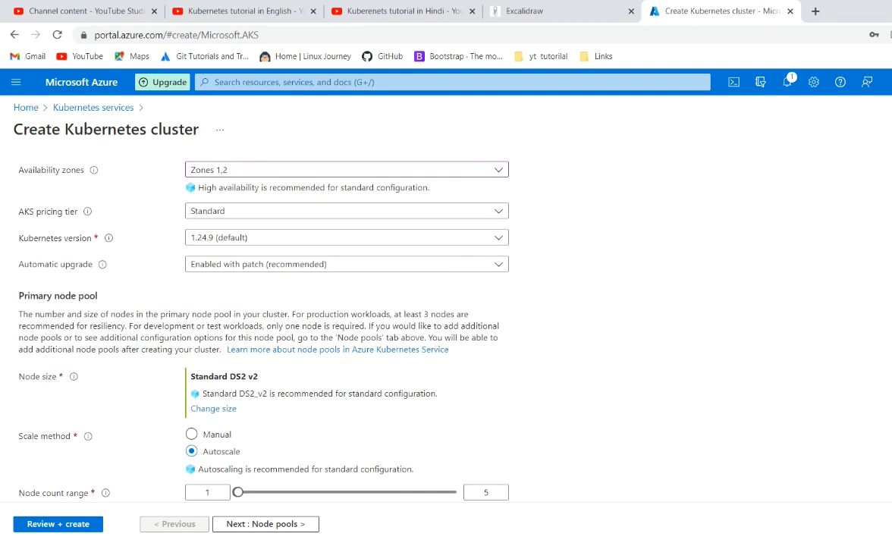
pyautogui.scroll(-1, 337, 303)
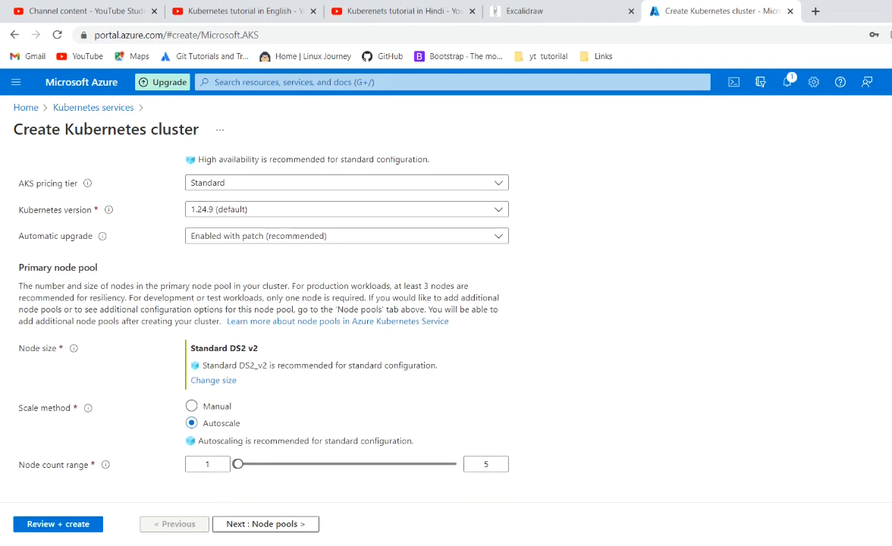
pyautogui.click(216, 380)
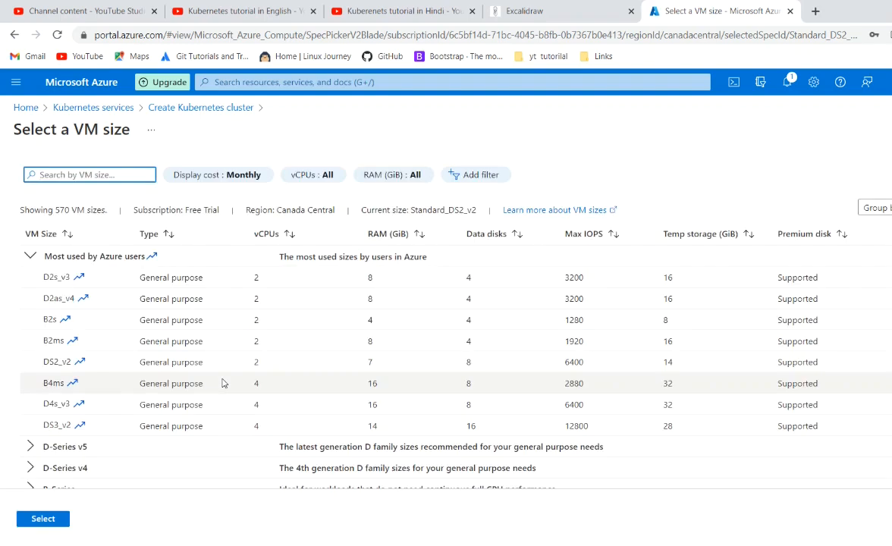
pyautogui.click(90, 322)
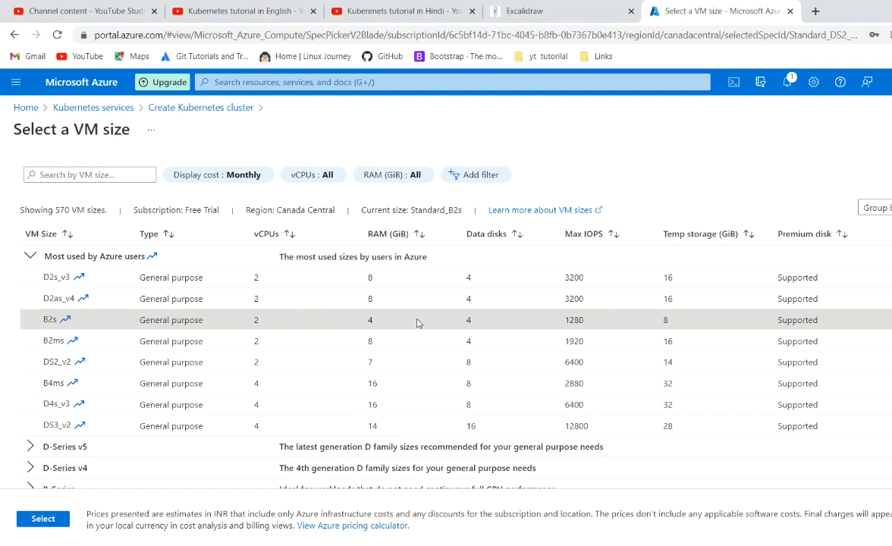
pyautogui.click(44, 520)
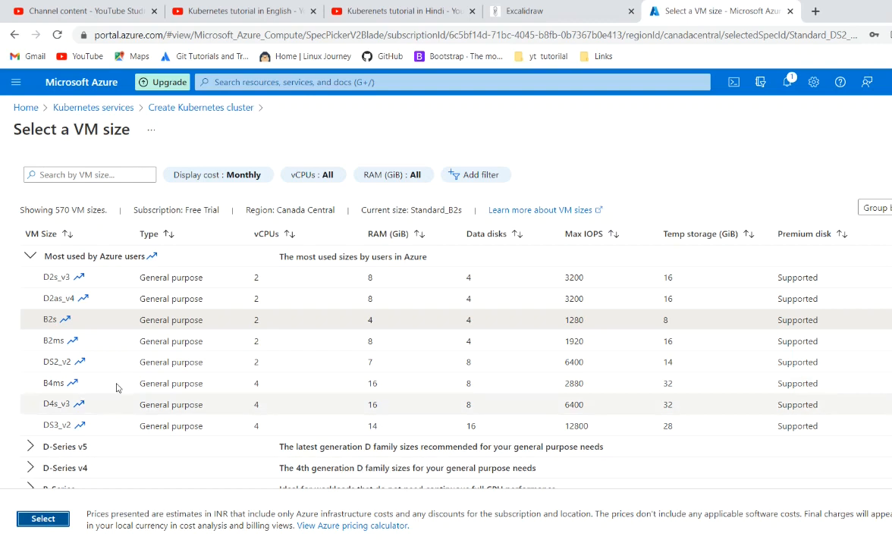
pyautogui.click(76, 340)
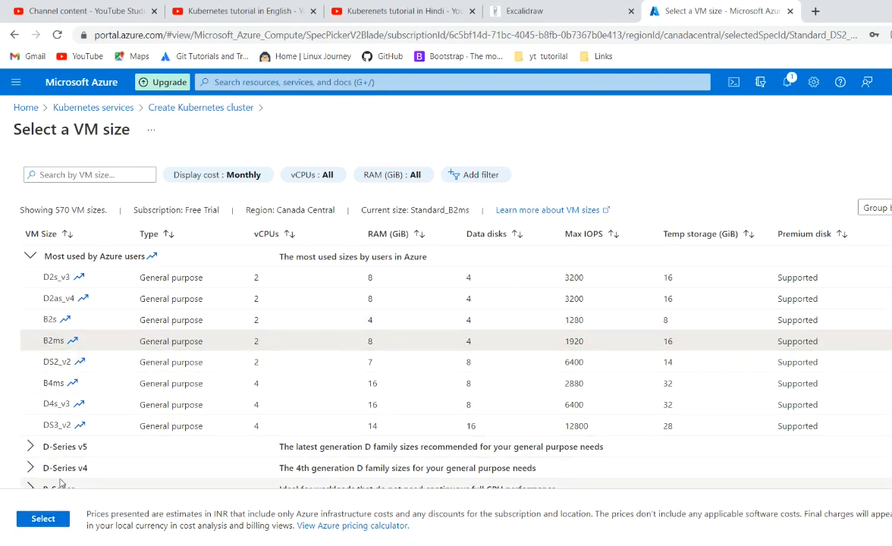
pyautogui.click(42, 520)
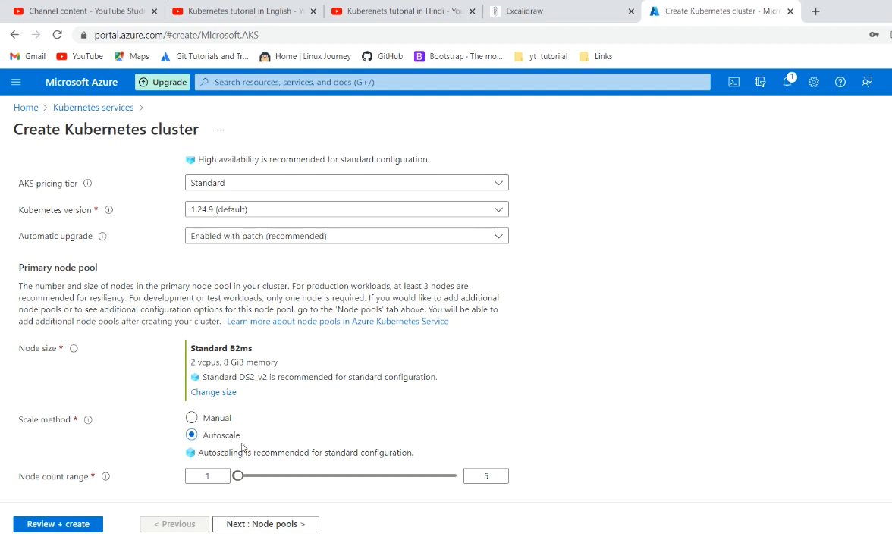
# Set the primary node pool's scale method to Manual with a node count of 2 and continue to the node pool settings.
pyautogui.click(192, 417)
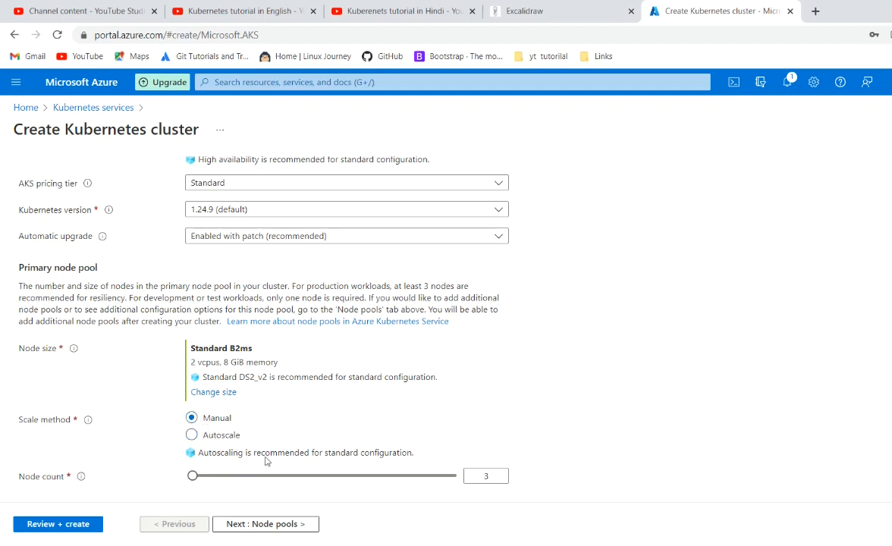
pyautogui.click(491, 476)
pyautogui.press('BackSpace')
pyautogui.write('2')
pyautogui.click(607, 473)
pyautogui.scroll(-1, 609, 474)
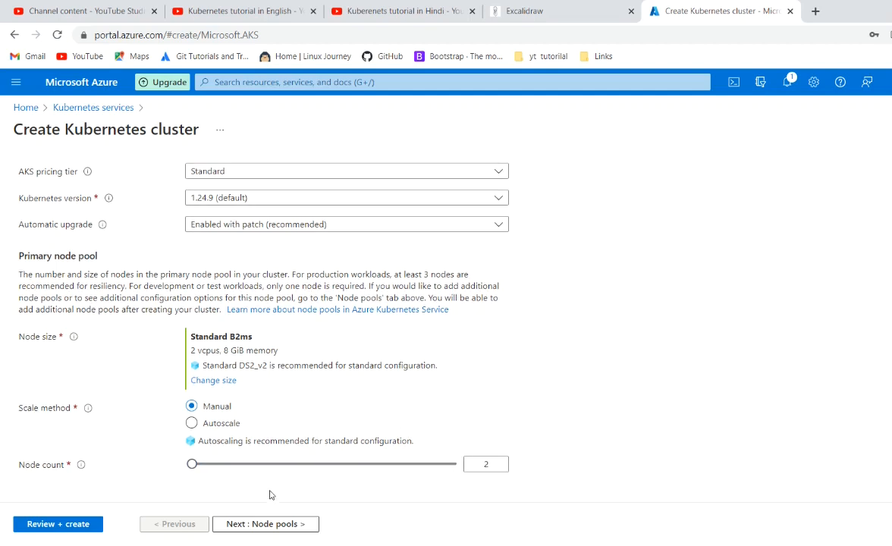
pyautogui.click(290, 531)
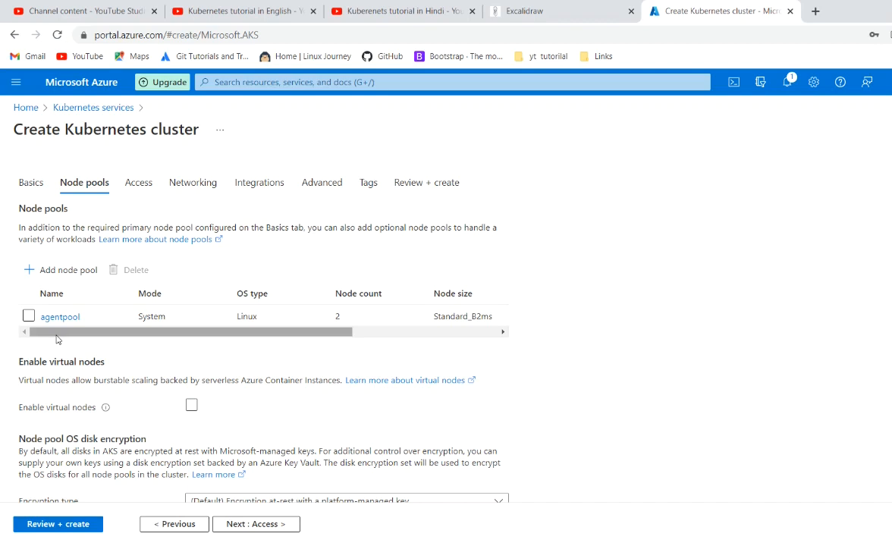
# Look through the Kubernetes tutorial in Hindi playlist on YouTube and return to the cluster creation form in the Azure portal.
pyautogui.click(394, 8)
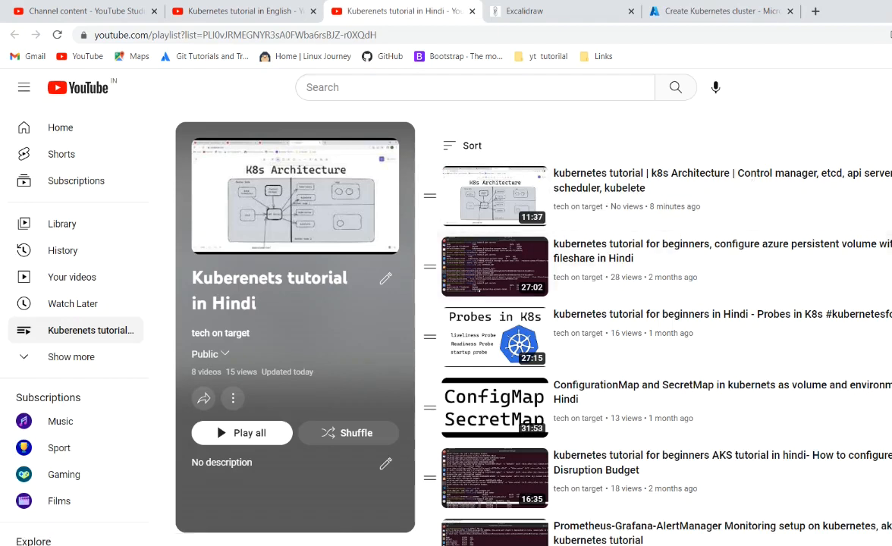
pyautogui.scroll(-3, 667, 326)
pyautogui.scroll(2, 667, 326)
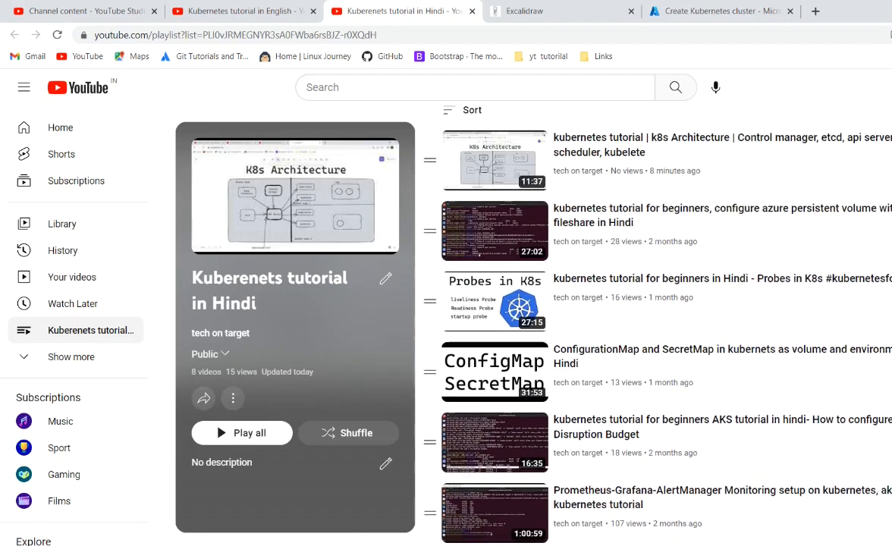
pyautogui.click(729, 8)
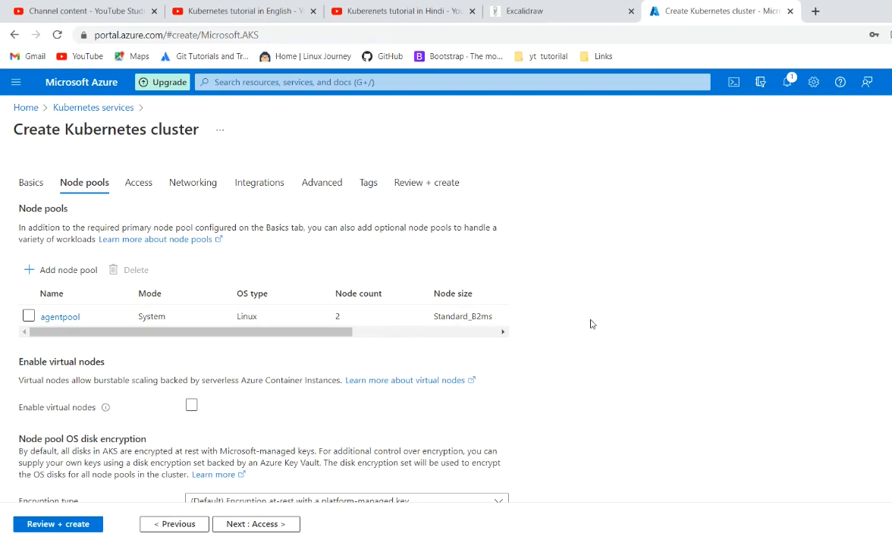
# Review the node pool settings, continue to the access settings and examine the available Authentication and Authorization methods.
pyautogui.scroll(-1, 641, 343)
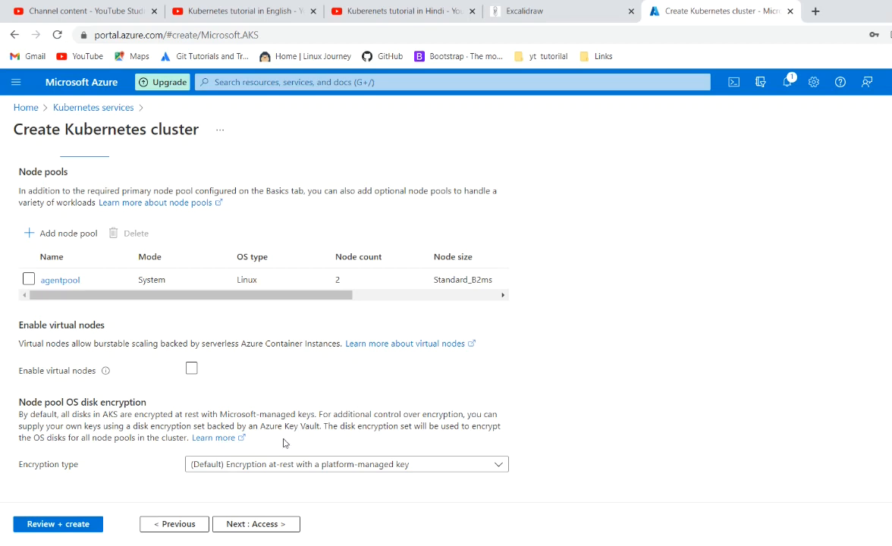
pyautogui.click(258, 524)
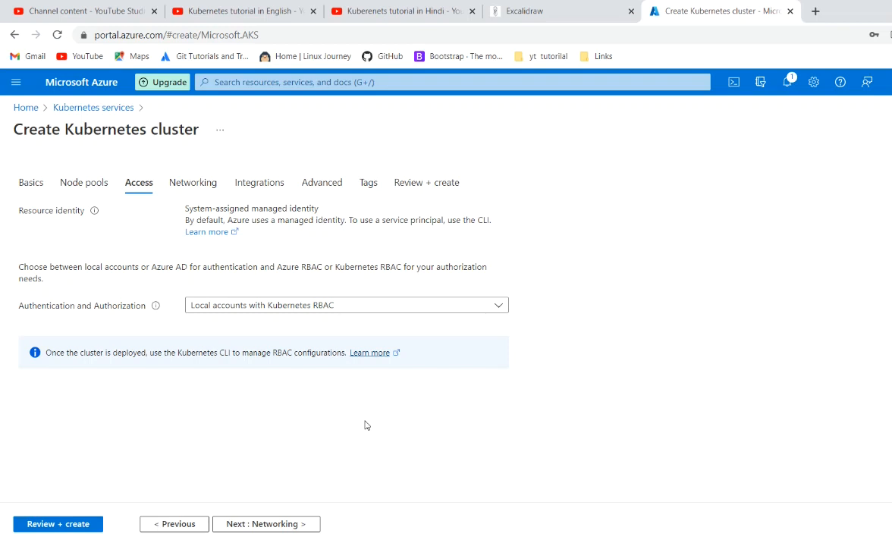
pyautogui.click(453, 311)
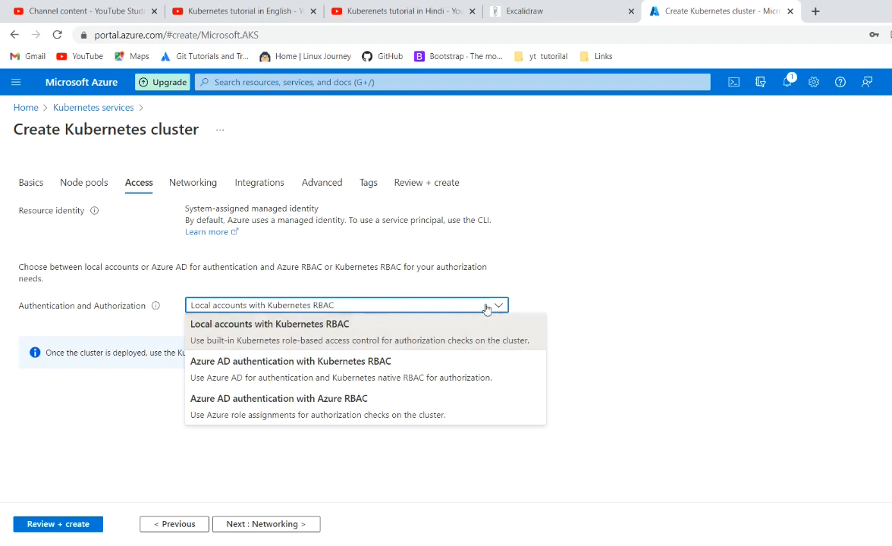
pyautogui.click(617, 294)
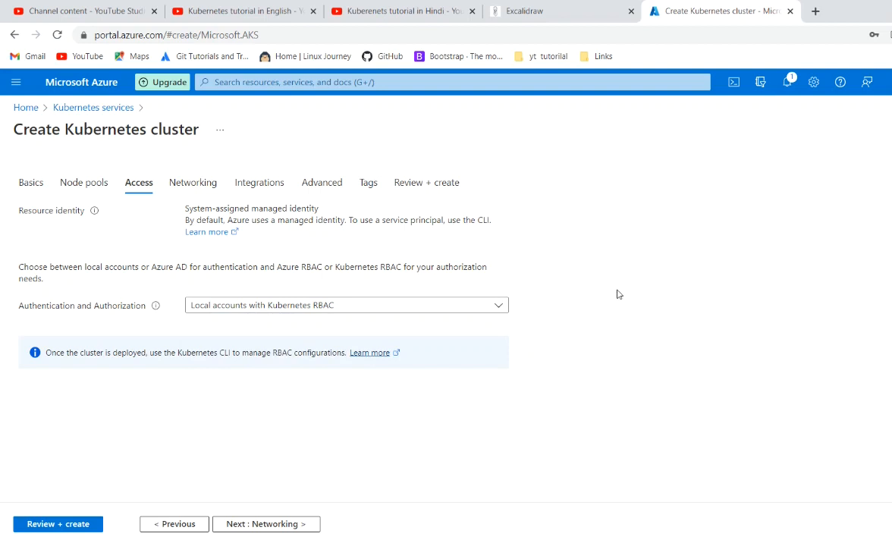
pyautogui.click(354, 305)
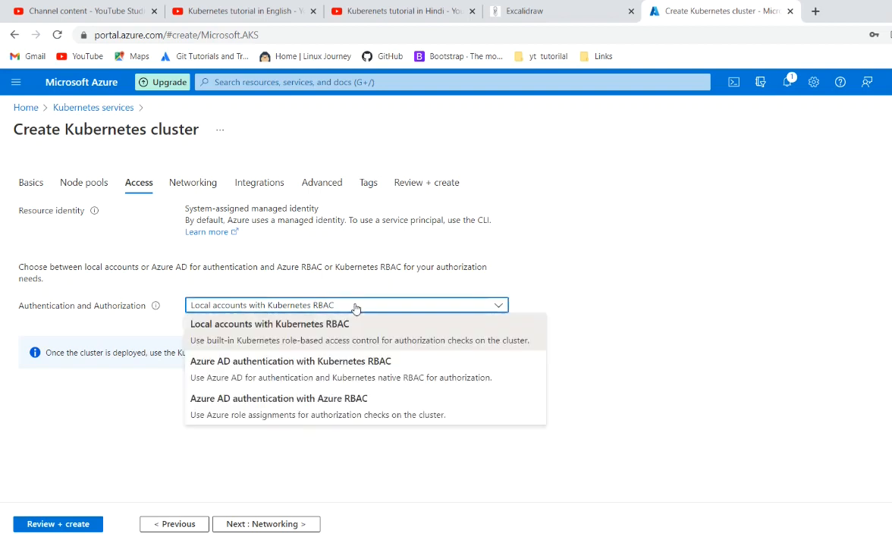
pyautogui.click(354, 308)
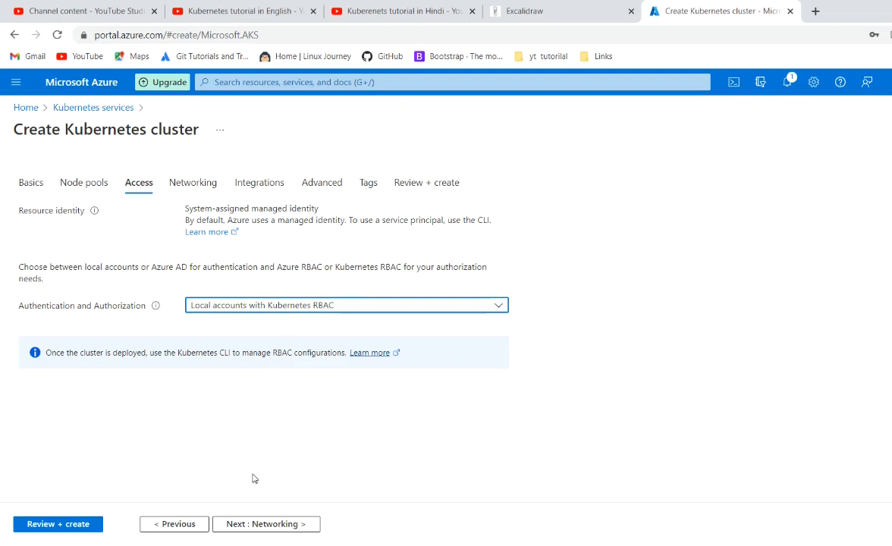
# Continue to the cluster's networking settings and review the network configuration, traffic routing and security options.
pyautogui.click(269, 525)
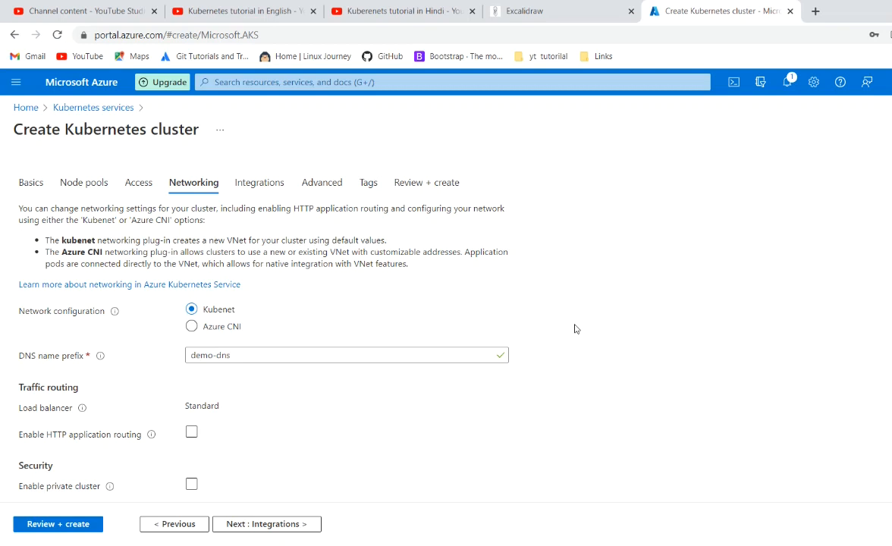
pyautogui.scroll(-1, 575, 328)
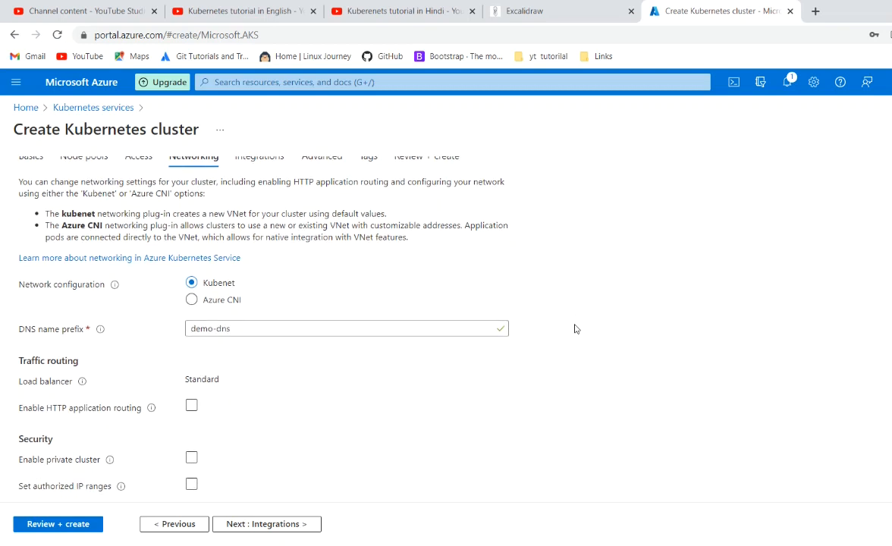
pyautogui.scroll(-1, 575, 329)
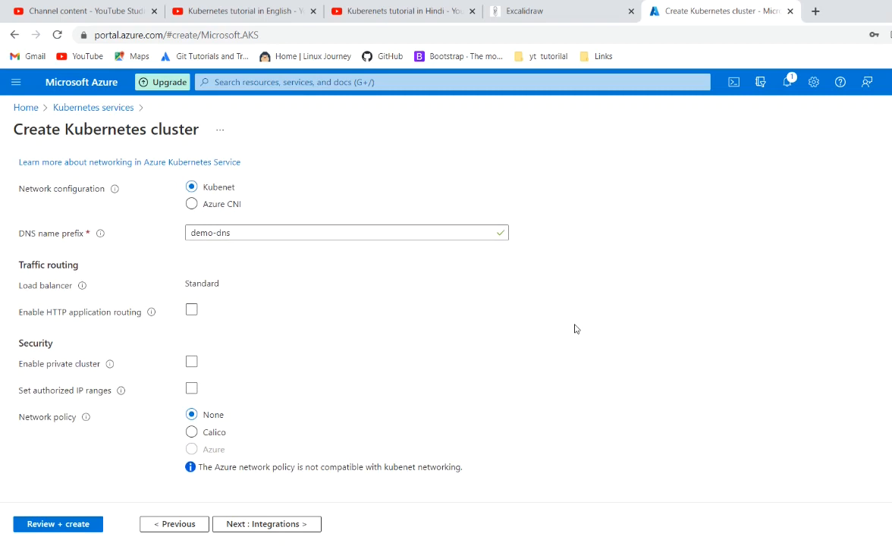
pyautogui.scroll(2, 574, 329)
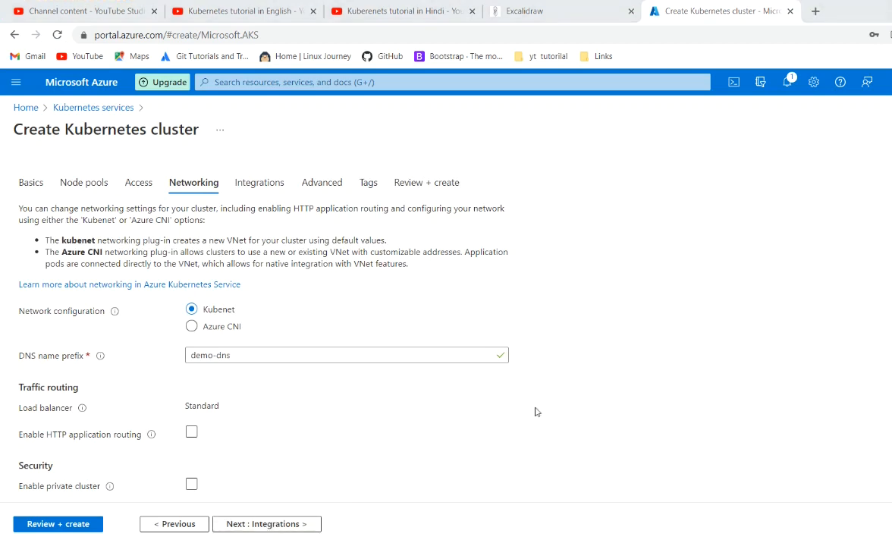
# Continue to the integrations settings and examine the container registry choices, Azure Monitor and Azure Policy options.
pyautogui.click(265, 522)
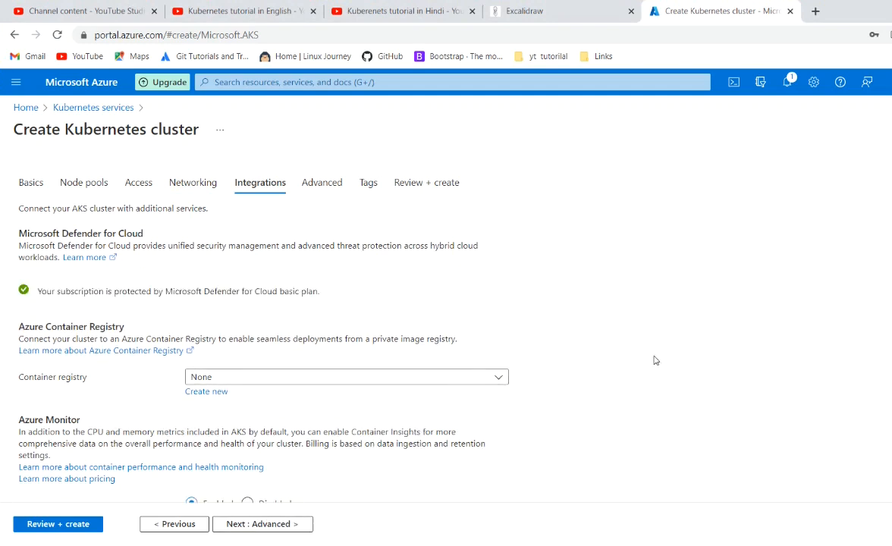
pyautogui.click(494, 376)
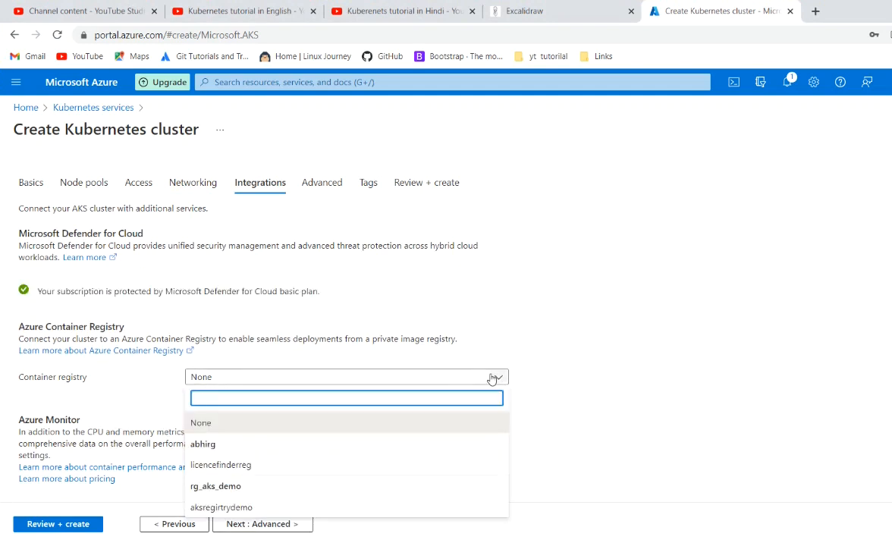
pyautogui.click(598, 380)
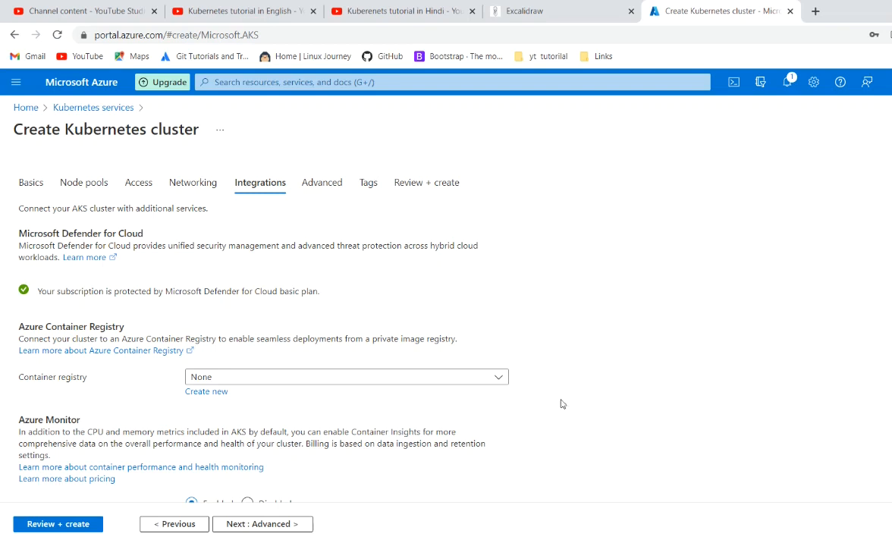
pyautogui.scroll(-2, 605, 396)
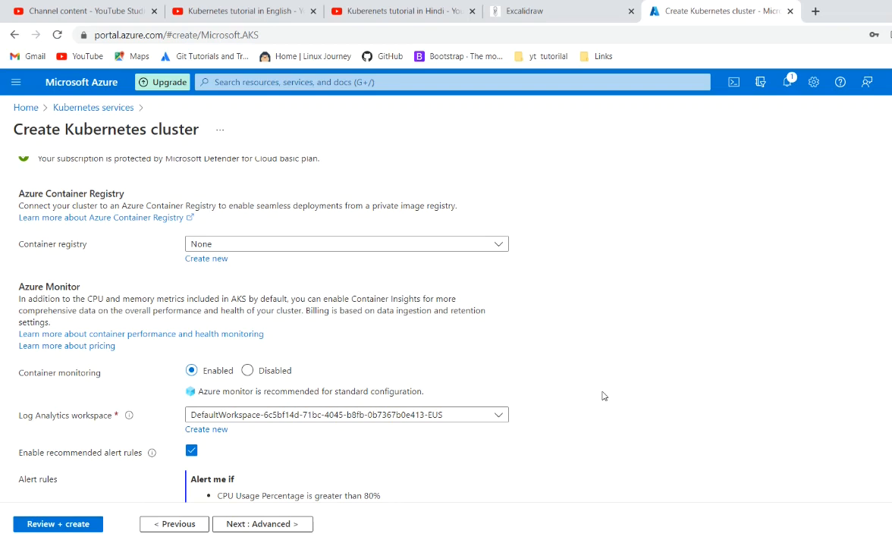
pyautogui.scroll(2, 446, 319)
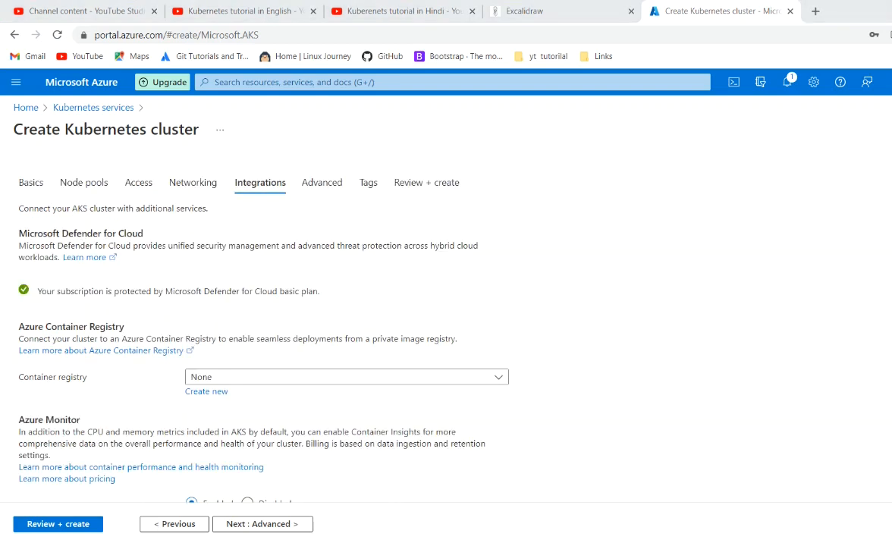
pyautogui.scroll(-3, 242, 304)
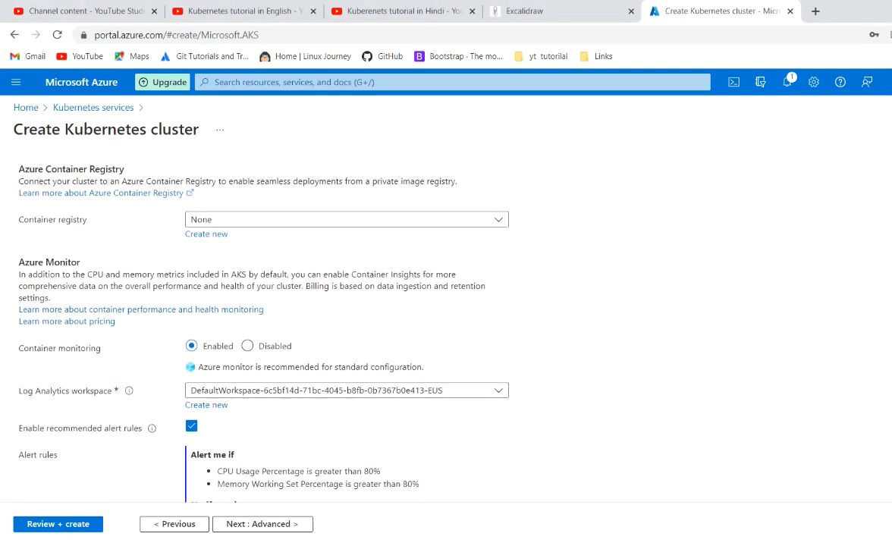
pyautogui.scroll(-3, 242, 303)
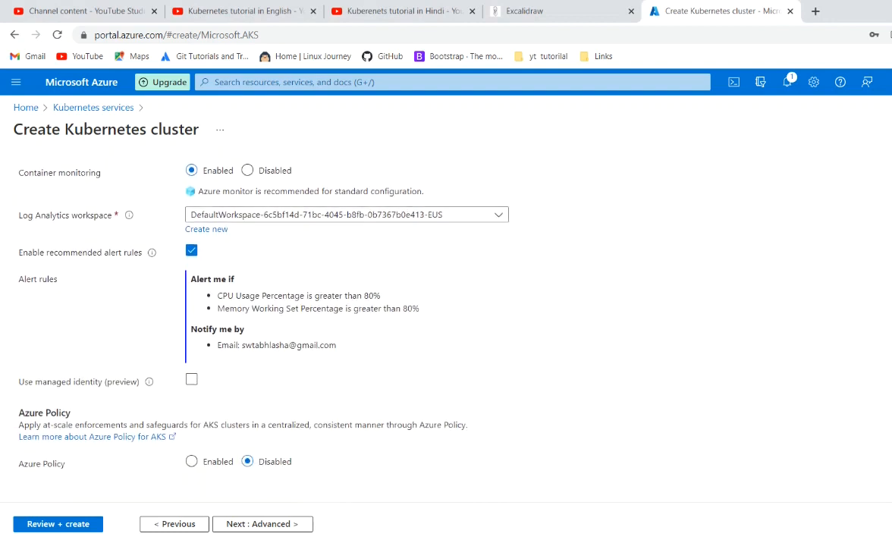
pyautogui.scroll(2, 243, 303)
pyautogui.scroll(3, 243, 303)
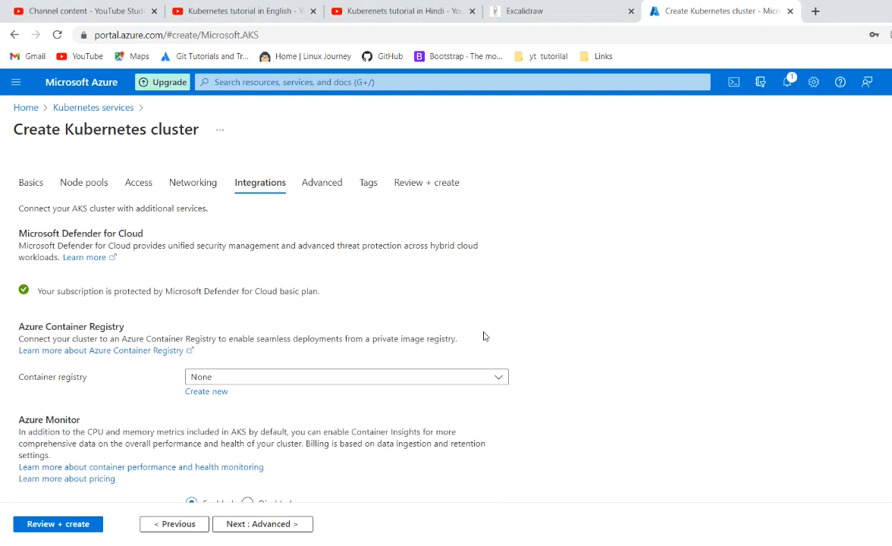
# Continue past the advanced settings and empty tags to validate the cluster configuration for final review.
pyautogui.click(273, 516)
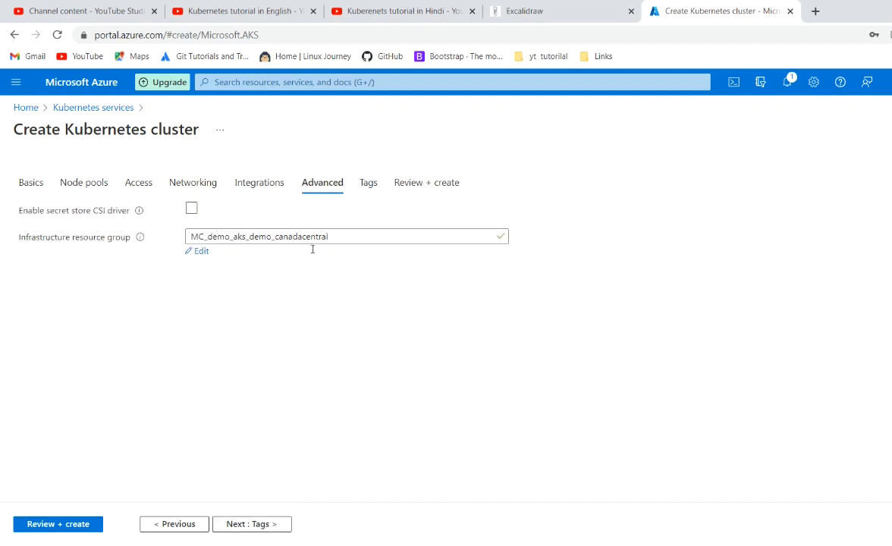
pyautogui.click(257, 523)
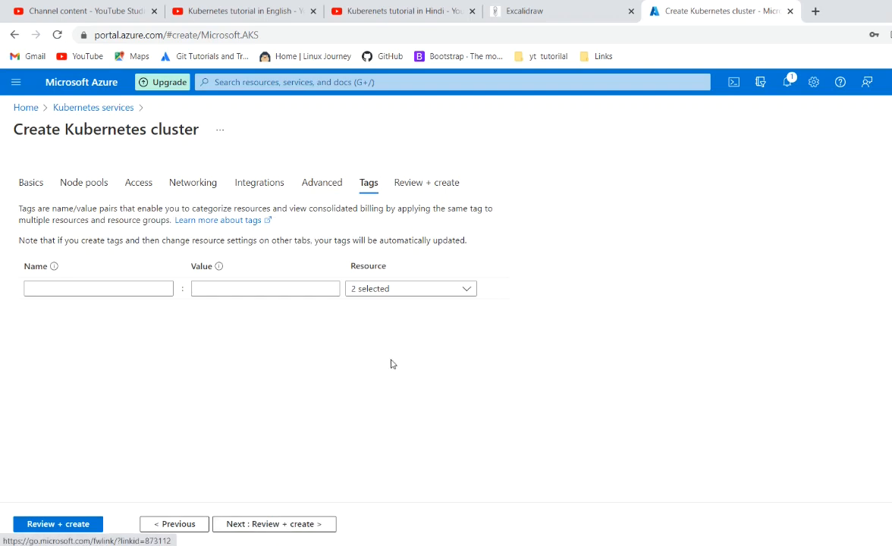
pyautogui.click(124, 288)
pyautogui.click(317, 386)
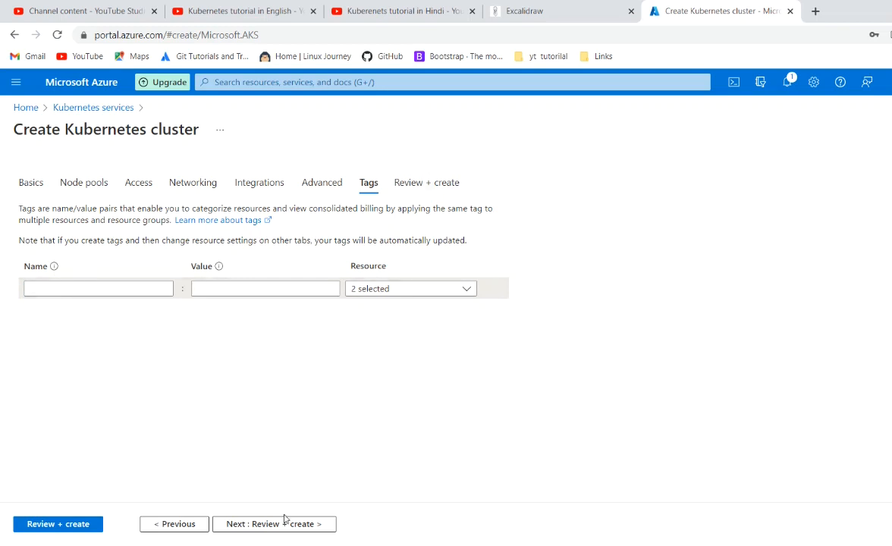
pyautogui.click(263, 527)
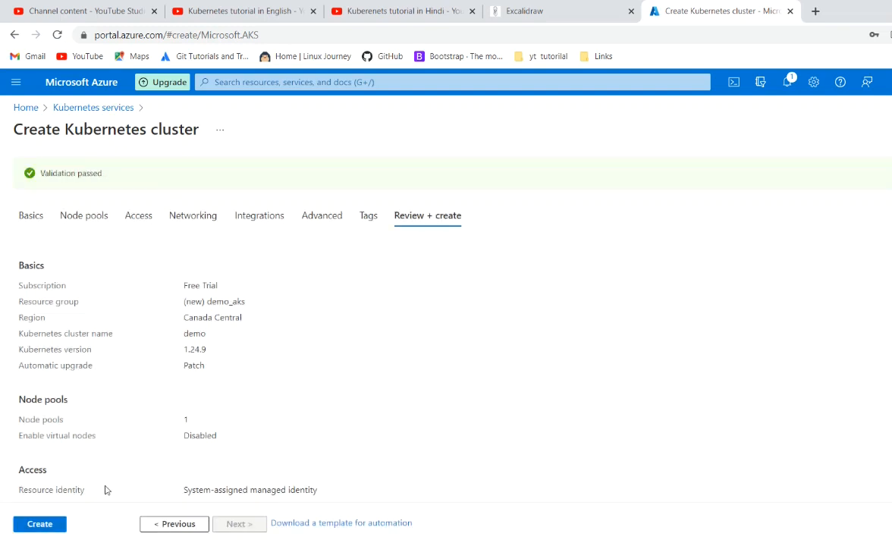
# Create the demo Kubernetes cluster from the validated configuration.
pyautogui.click(43, 530)
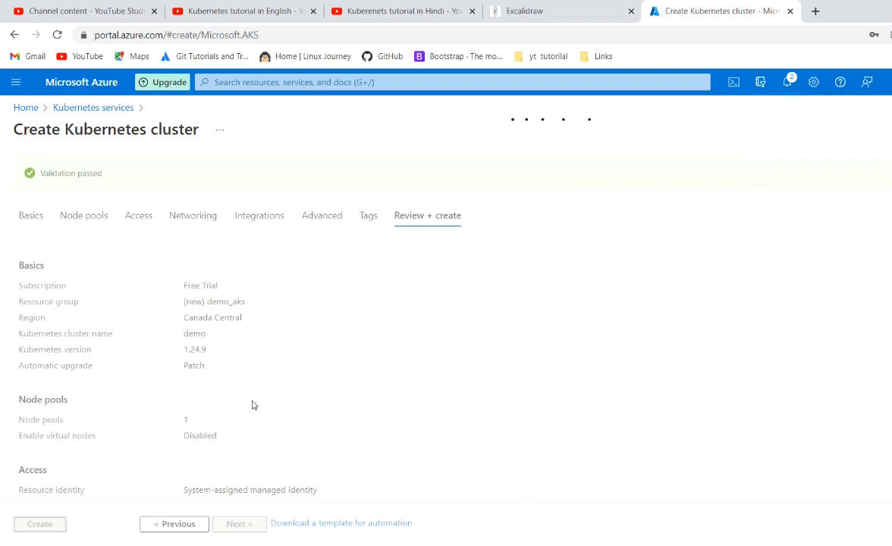
# Switch to YouTube and look through the Kubernetes tutorial in English playlist and the channel's list of playlists in YouTube Studio.
pyautogui.click(240, 7)
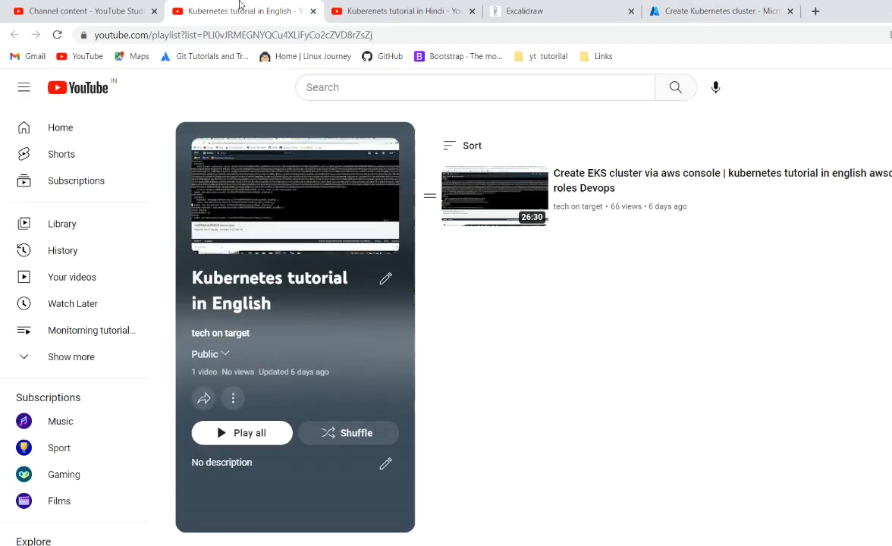
pyautogui.click(106, 10)
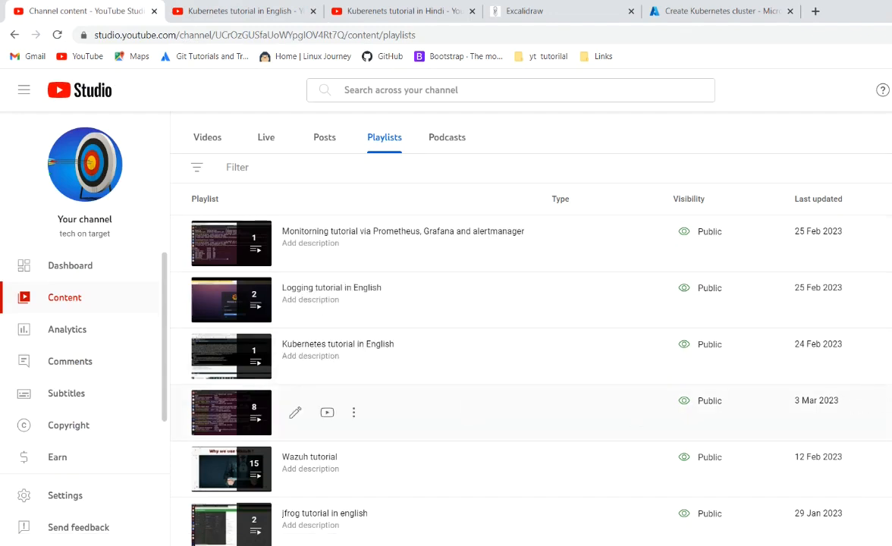
pyautogui.scroll(-3, 829, 401)
pyautogui.scroll(-1, 493, 342)
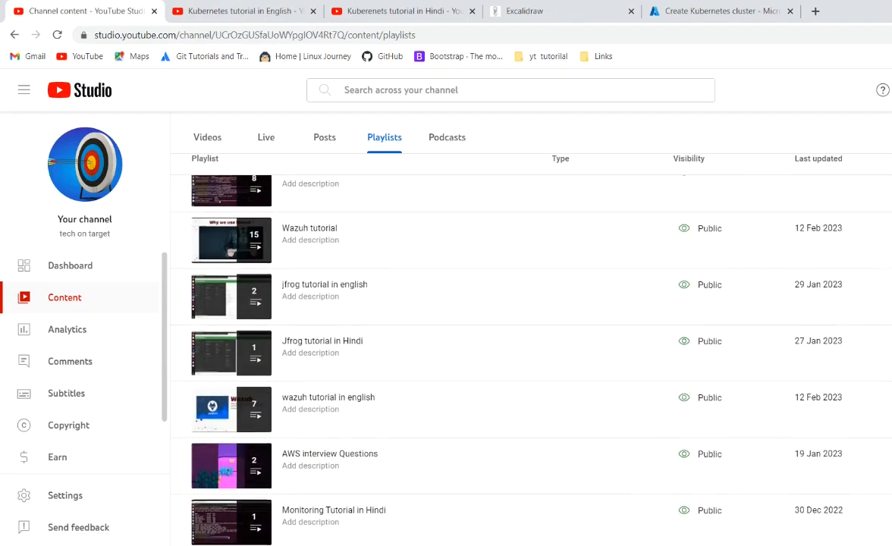
pyautogui.scroll(4, 493, 342)
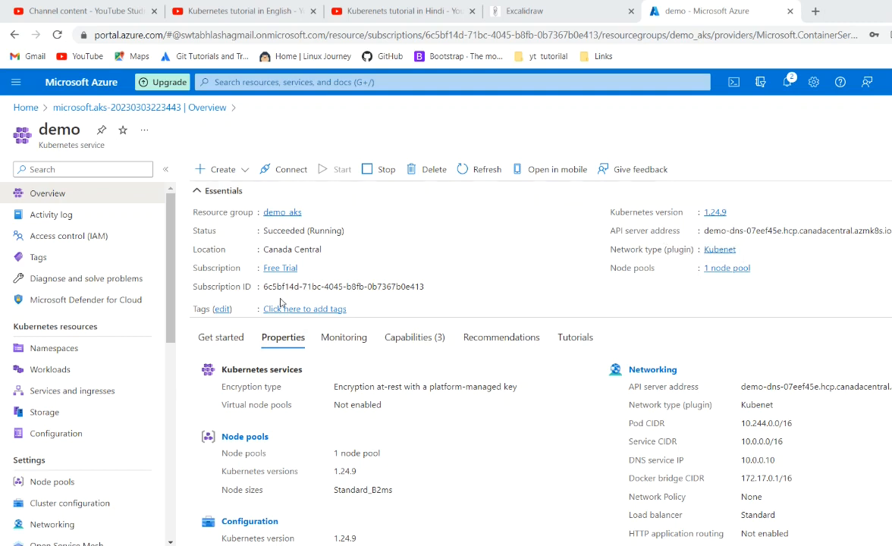
# Show the demo cluster's connection instructions and copy the az account set command for the subscription.
pyautogui.click(275, 170)
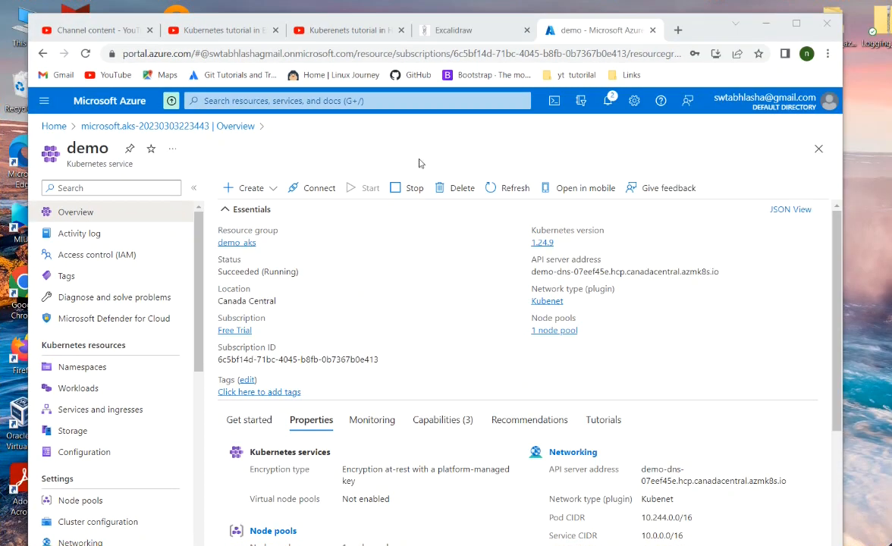
pyautogui.click(313, 188)
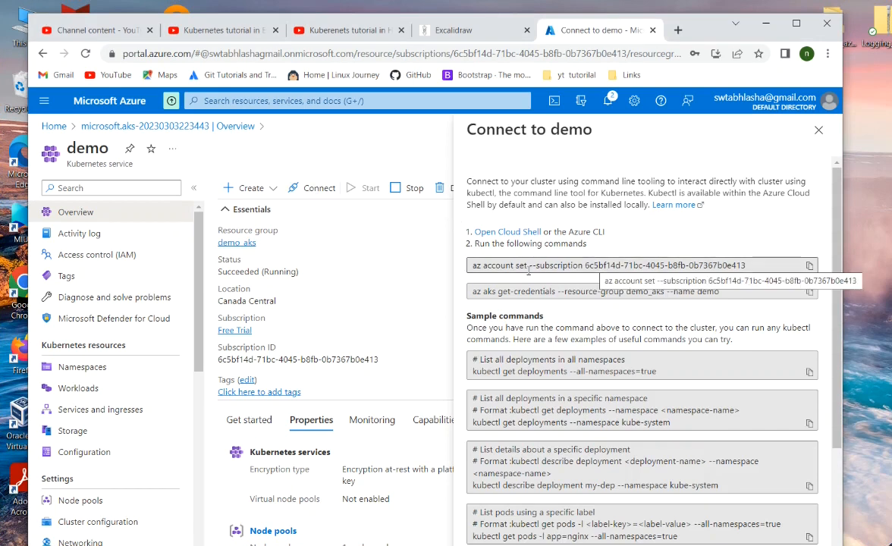
pyautogui.click(810, 265)
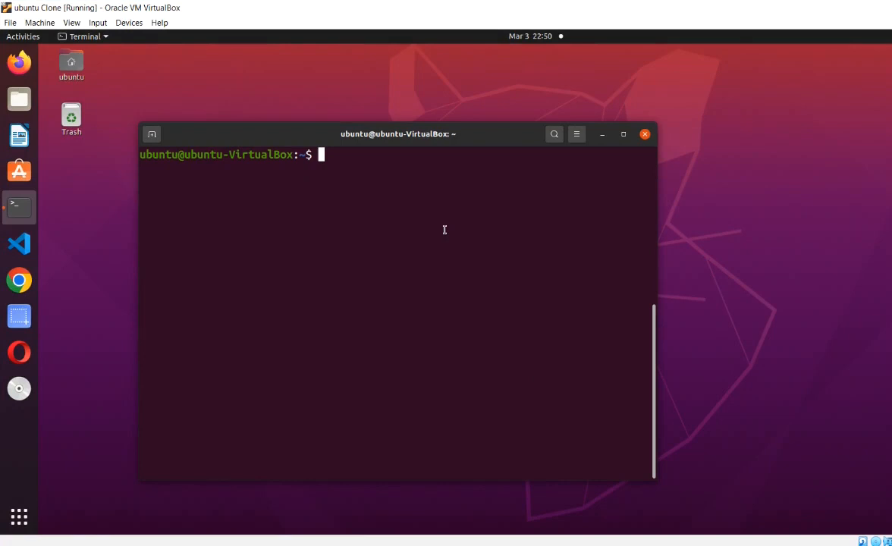
pyautogui.write('az ')
pyautogui.write('login')
pyautogui.press('BackSpace')
pyautogui.press('BackSpace')
pyautogui.press('BackSpace')
pyautogui.press('BackSpace')
pyautogui.press('BackSpace')
pyautogui.press('BackSpace')
pyautogui.press('BackSpace')
pyautogui.press('BackSpace')
# Run the copied az account set --subscription command with the subscription ID in the Ubuntu terminal.
pyautogui.hotkey('ctrl', 'shift', 'v')
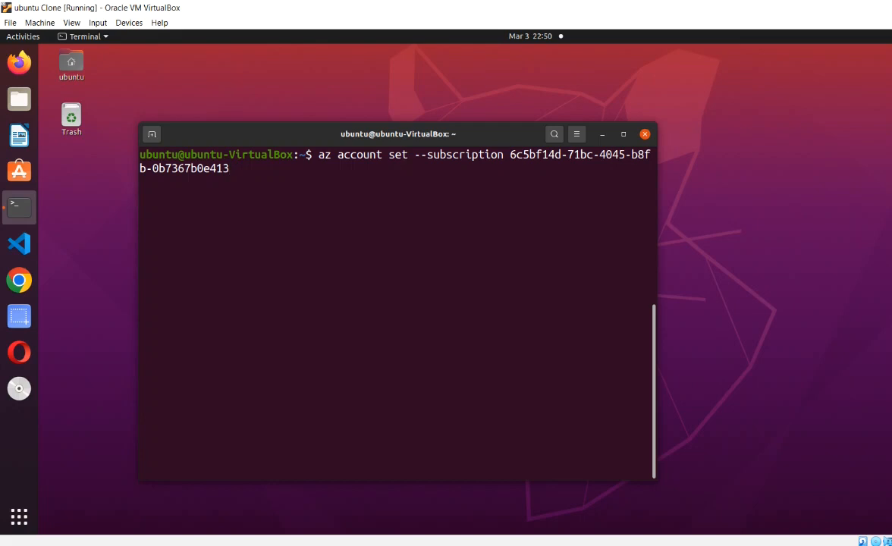
pyautogui.press('Return')
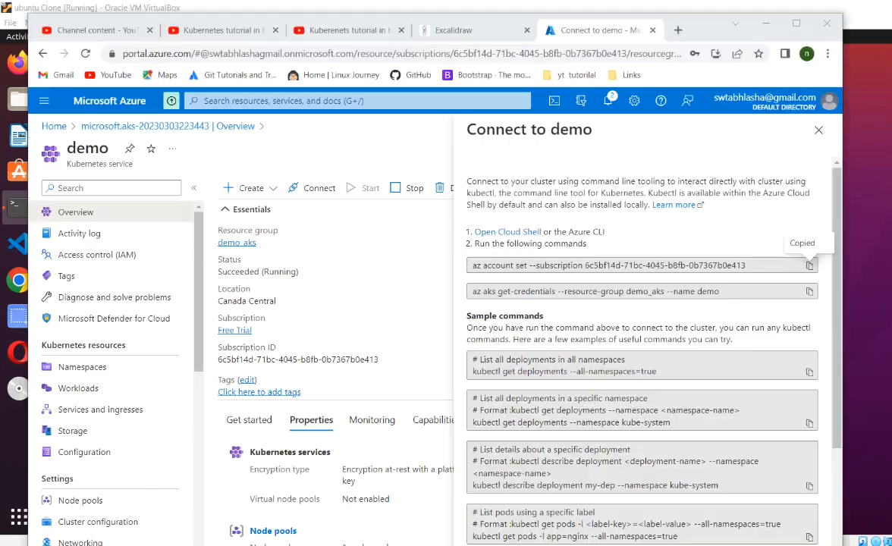
# Copy az aks get-credentials --resource-group demo_aks --name demo from the Azure connection instructions and run it in the Ubuntu terminal.
pyautogui.click(446, 531)
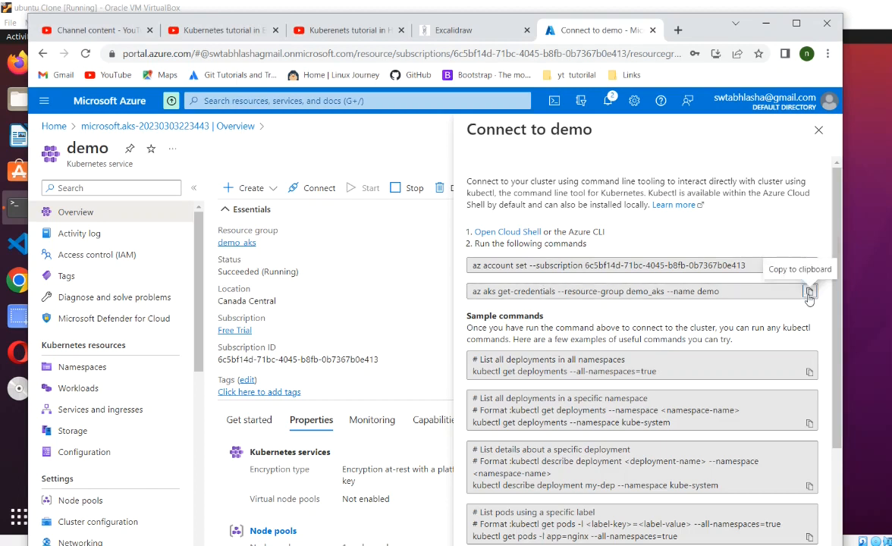
pyautogui.click(809, 291)
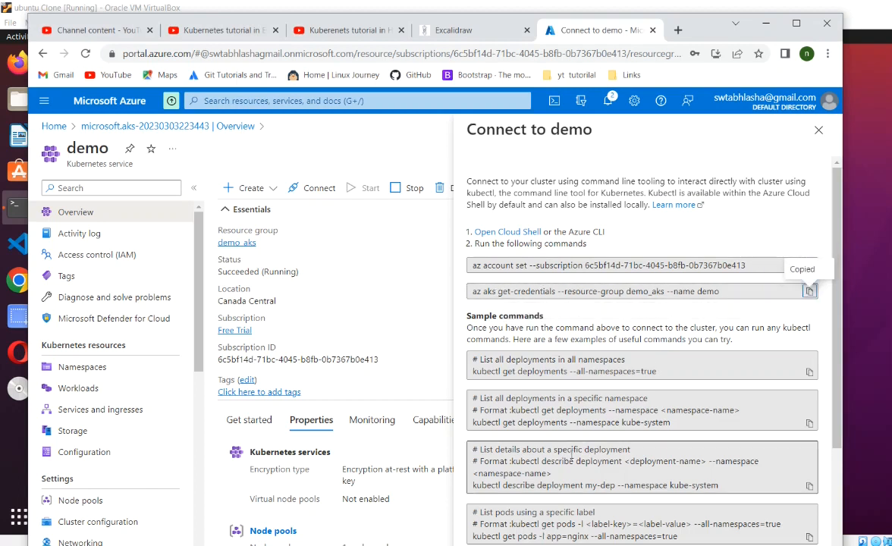
pyautogui.click(570, 530)
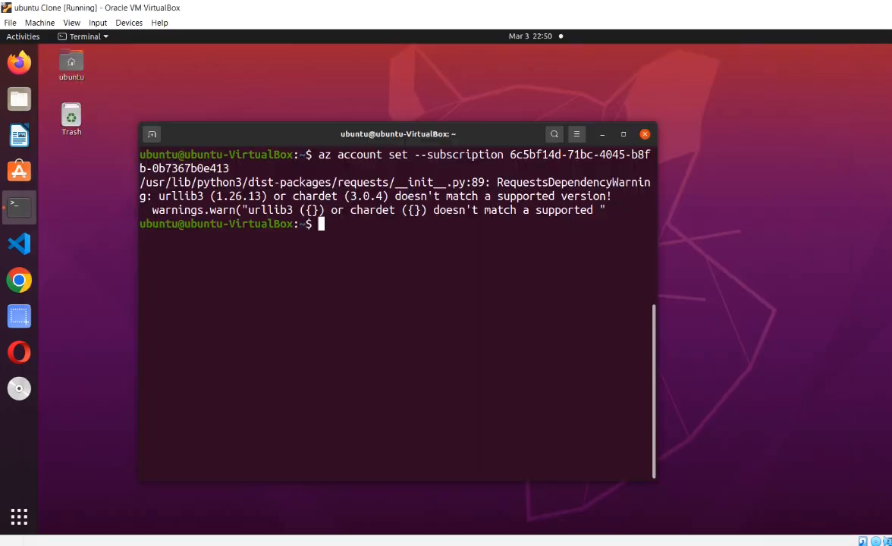
pyautogui.hotkey('ctrl', 'shift', 'v')
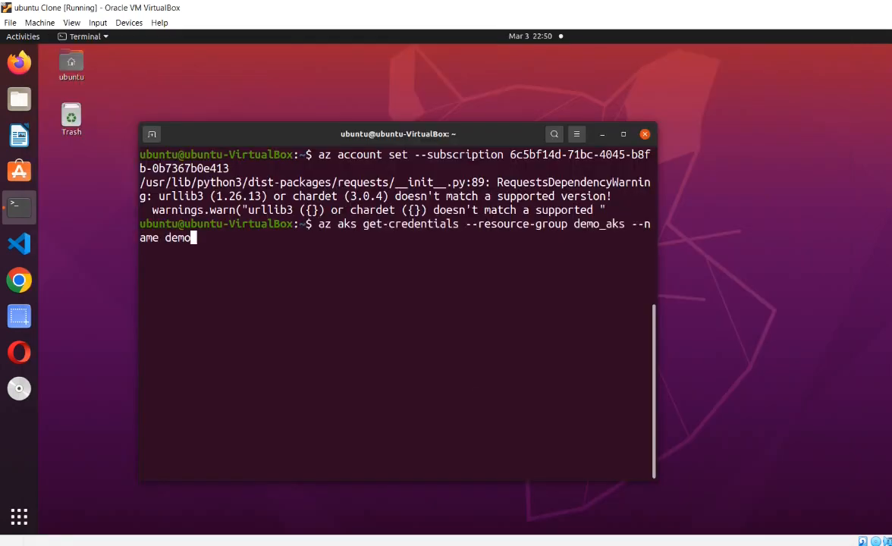
pyautogui.press('Return')
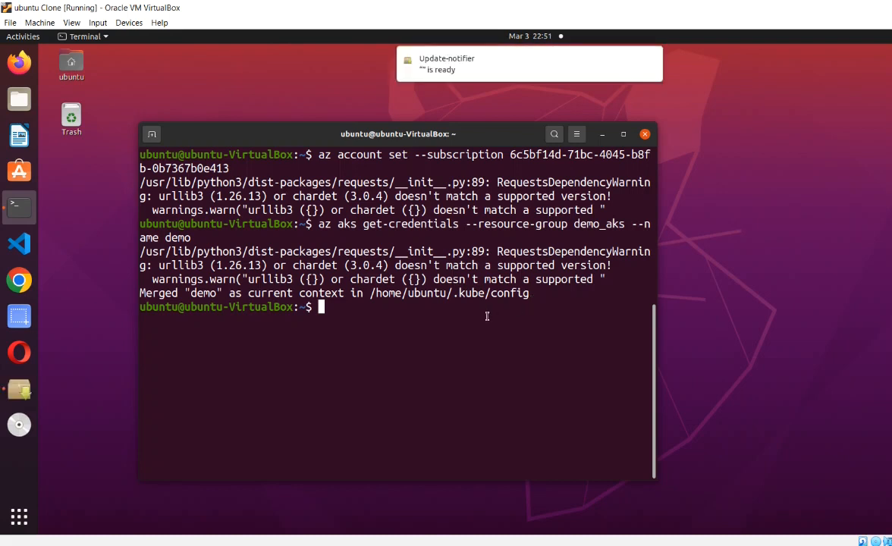
# List the cluster's nodes with kubectl get nodes.
pyautogui.write('kube')
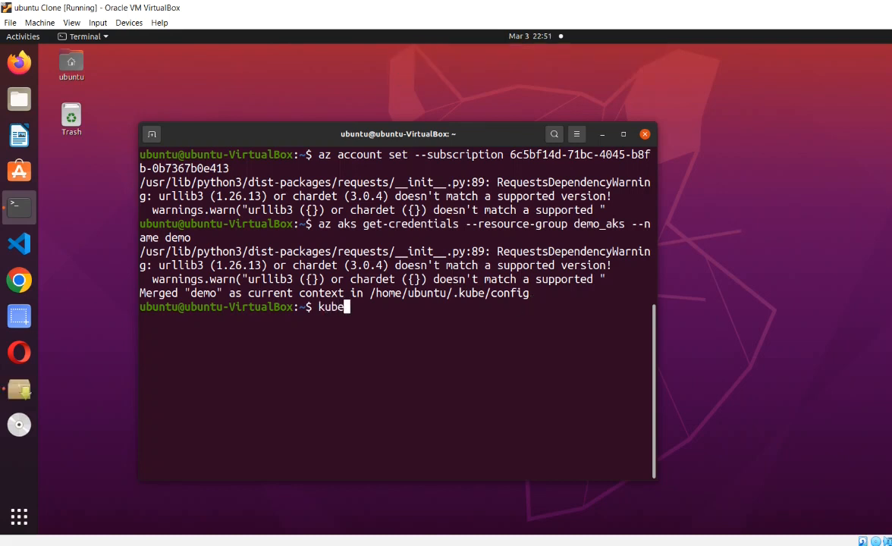
pyautogui.write('ctl get nodes')
pyautogui.press('Return')
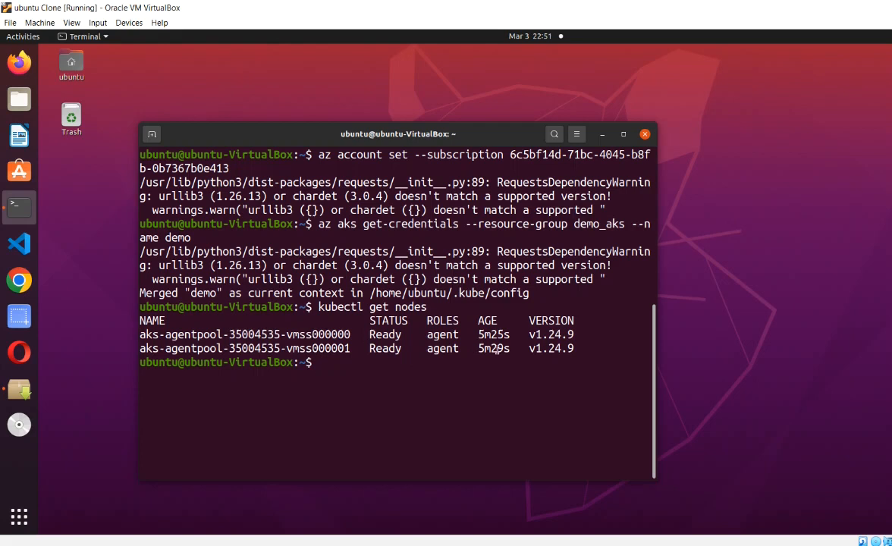
# List the cluster's services with kubectl get svc.
pyautogui.write('ubec')
pyautogui.press('BackSpace')
pyautogui.press('BackSpace')
pyautogui.press('BackSpace')
pyautogui.press('BackSpace')
pyautogui.write('kubectl get svc')
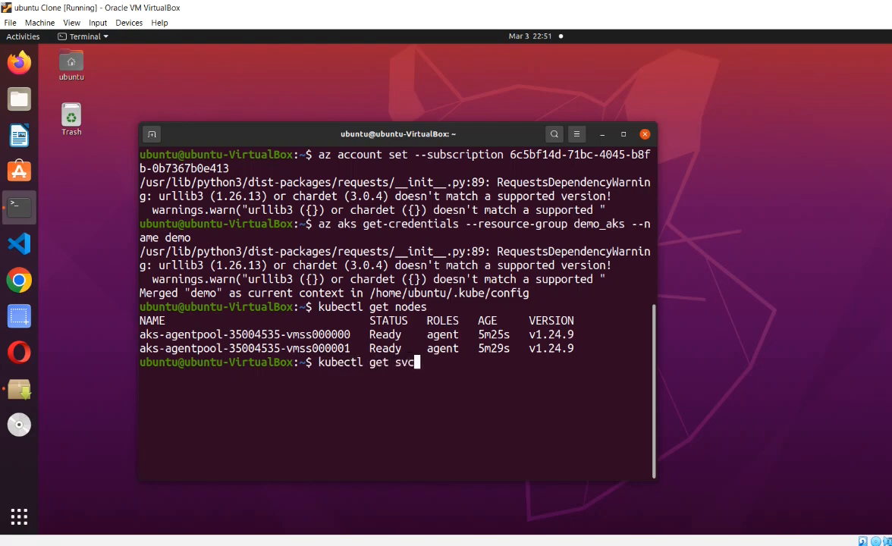
pyautogui.press('Return')
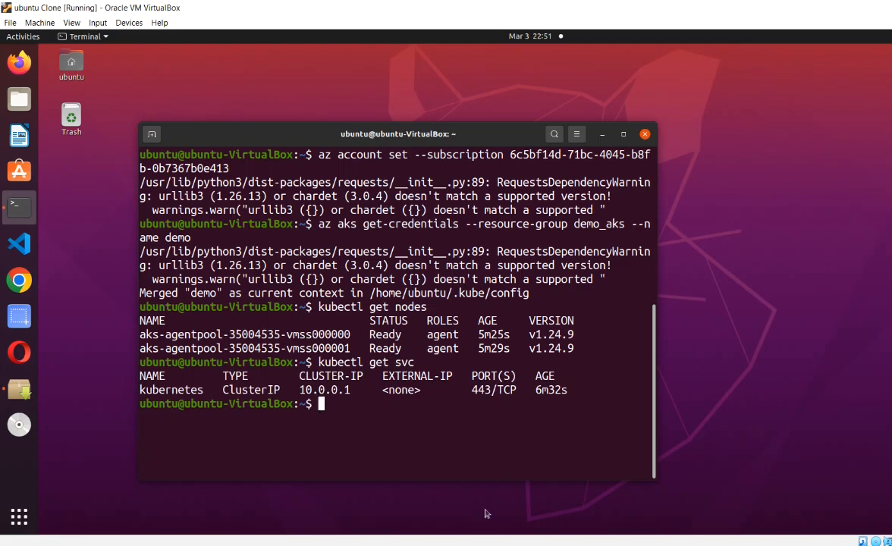
# Switch back to the Azure portal and close the demo cluster's connection instructions.
pyautogui.hotkey('alt', 'Tab')
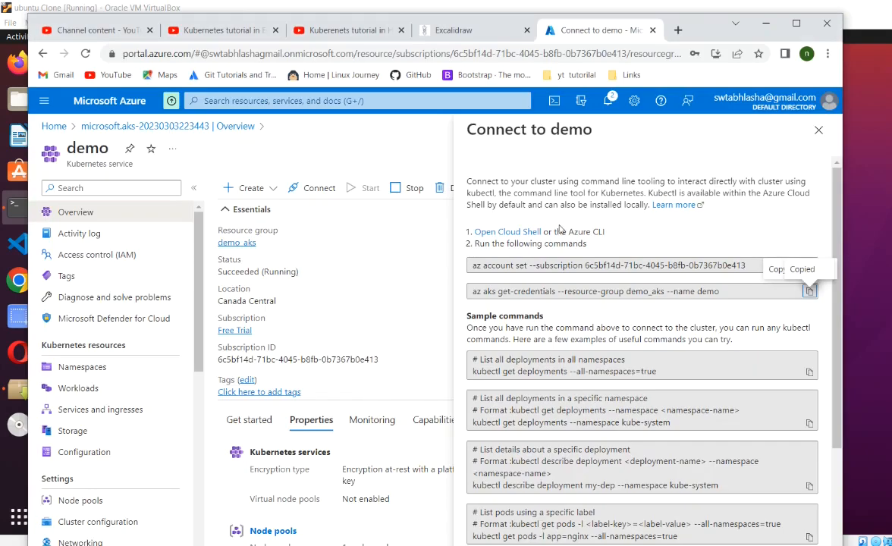
pyautogui.click(812, 138)
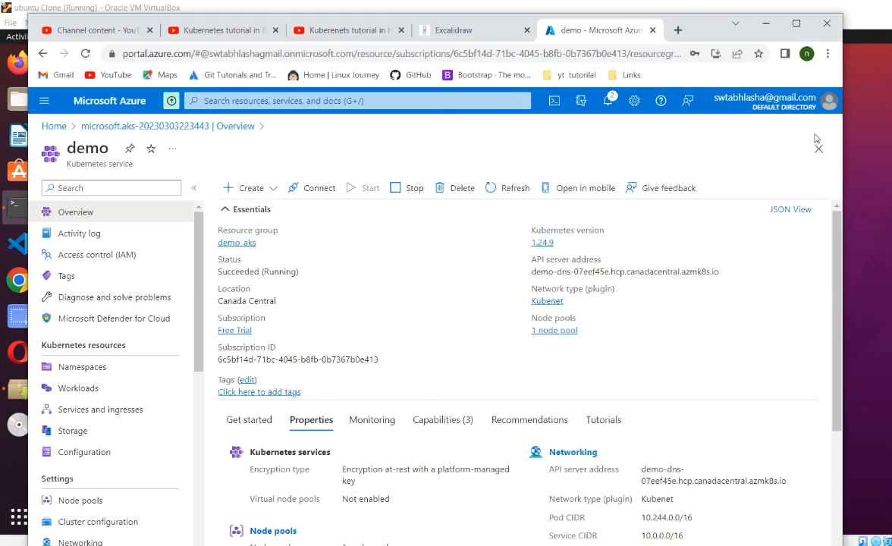